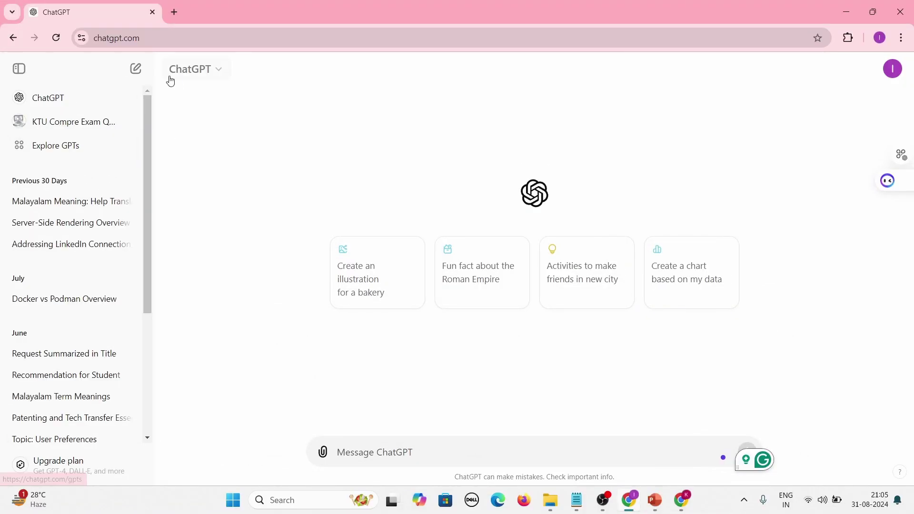
Go to the signed-in huggingface.co home page and check the account menu.
click(18, 72)
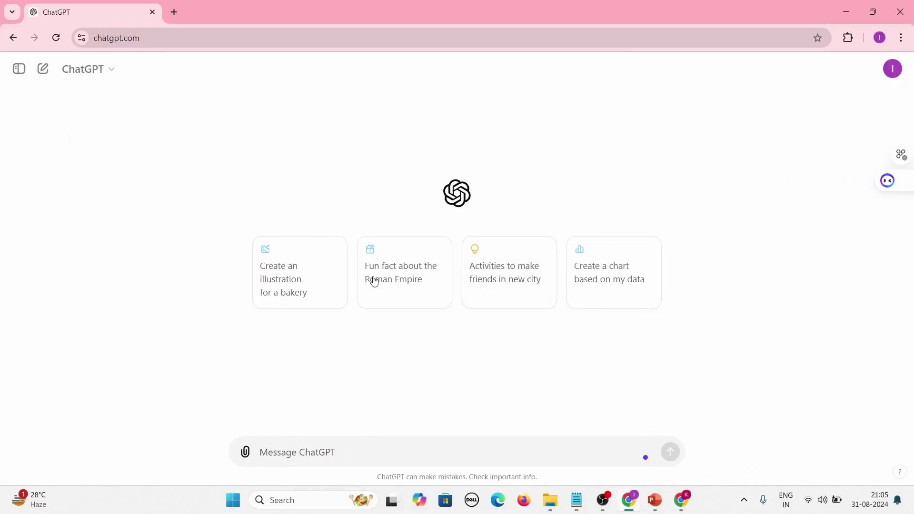
click(111, 70)
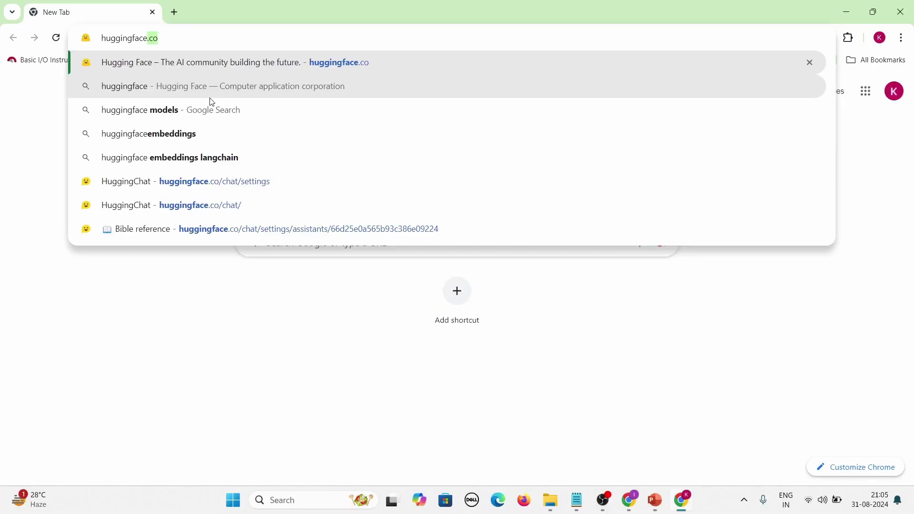
click(252, 63)
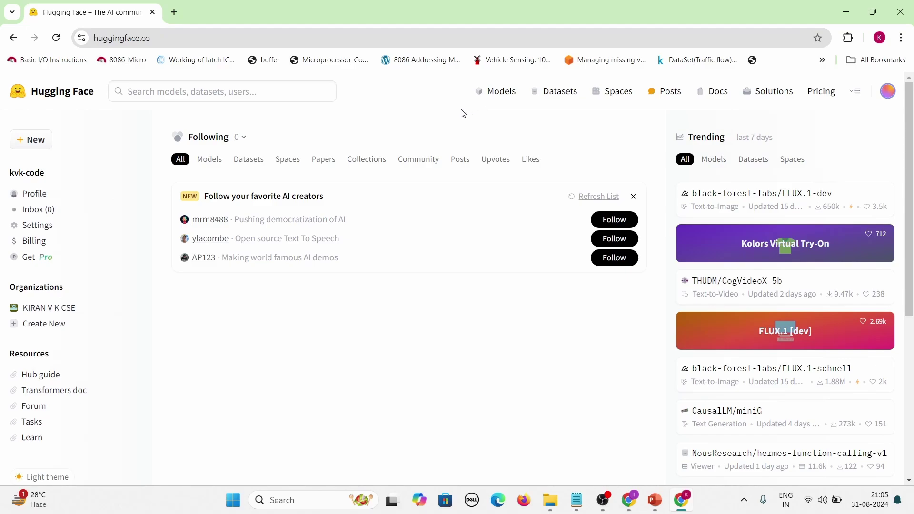
click(884, 100)
click(885, 101)
Open the Hugging Face menu of other site sections.
click(861, 96)
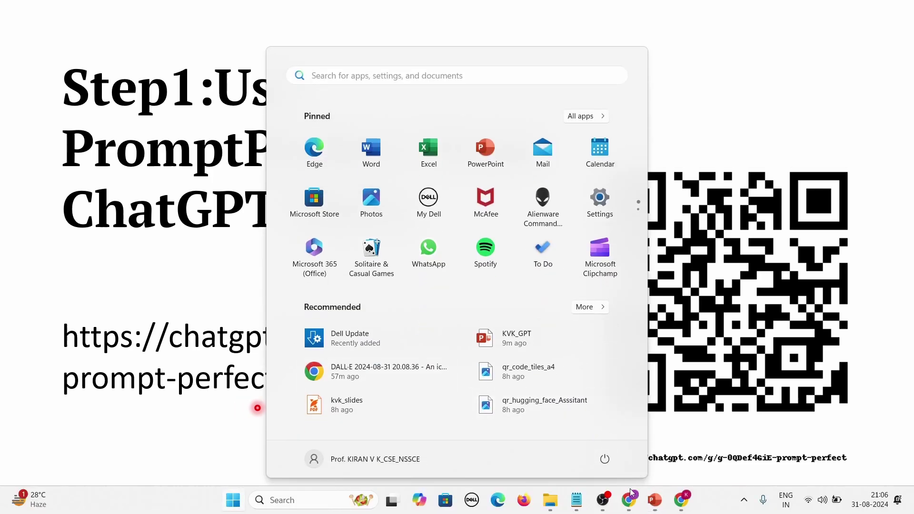
Start a new chat with the recently used Prompt Perfect GPT.
click(636, 509)
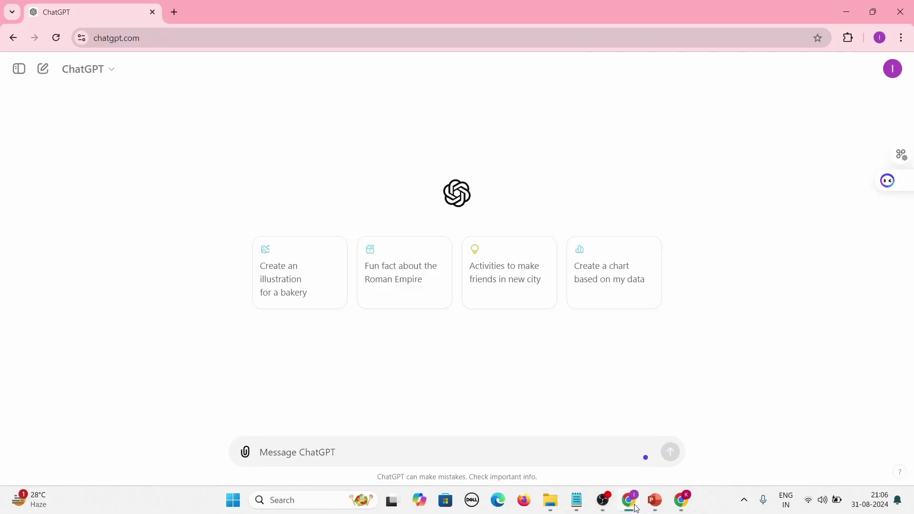
click(105, 77)
click(281, 89)
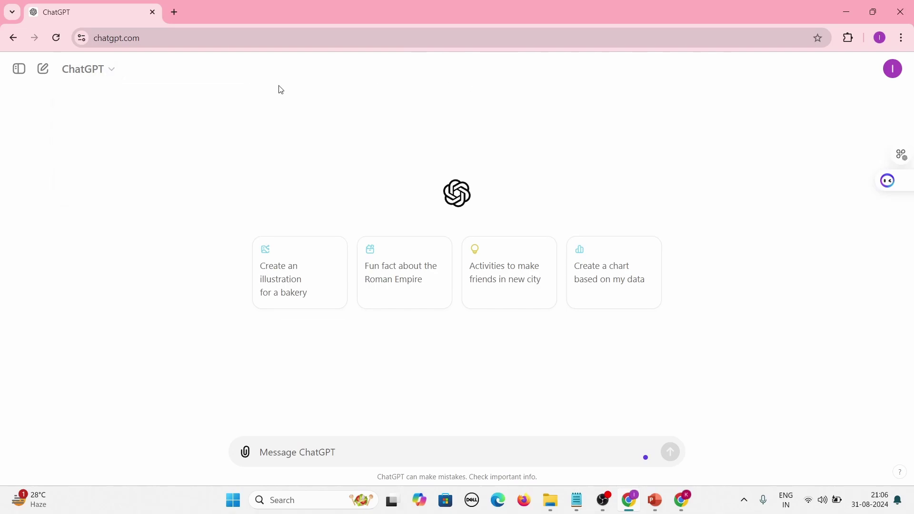
click(25, 76)
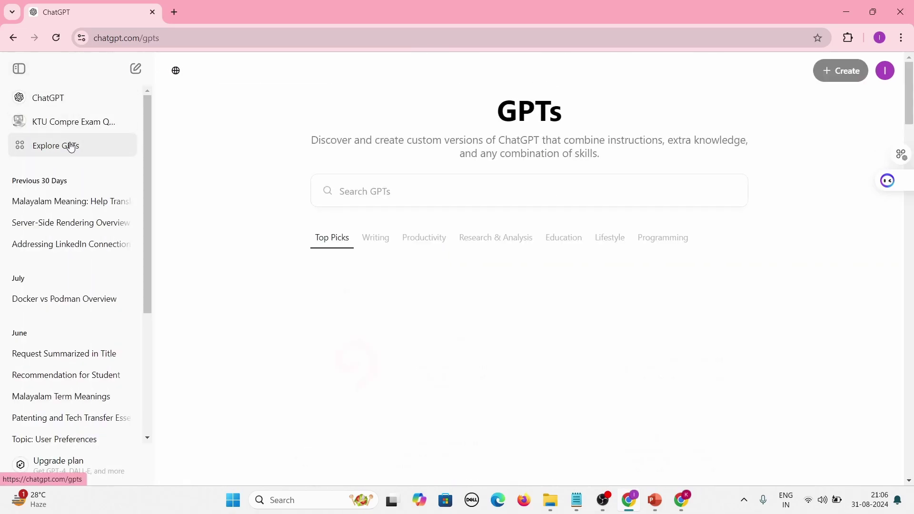
click(19, 68)
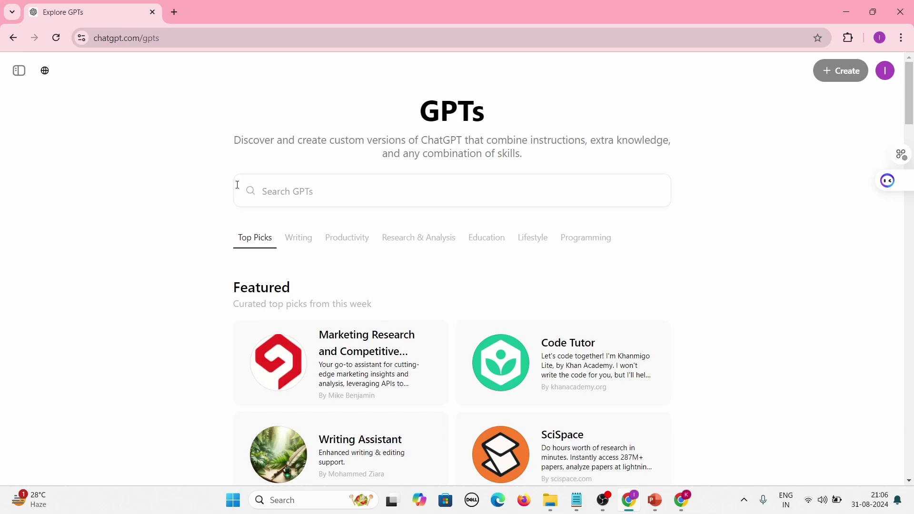
click(268, 189)
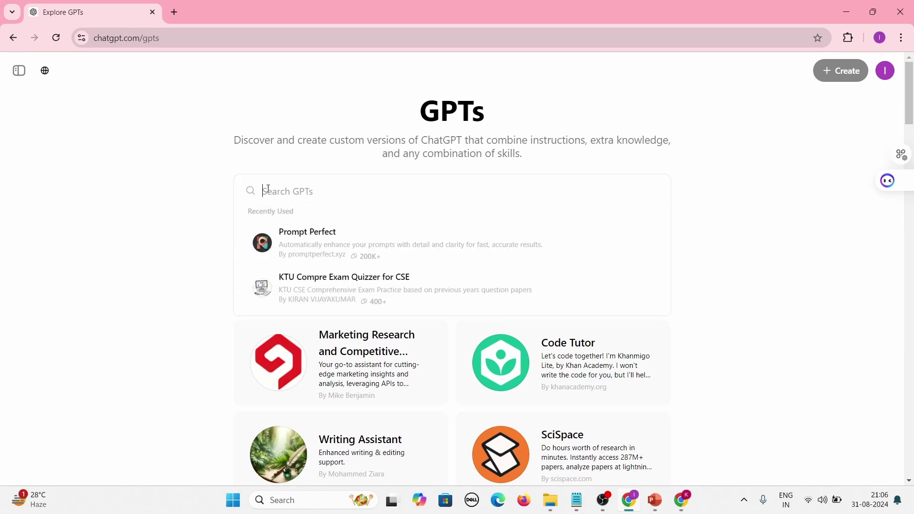
click(319, 238)
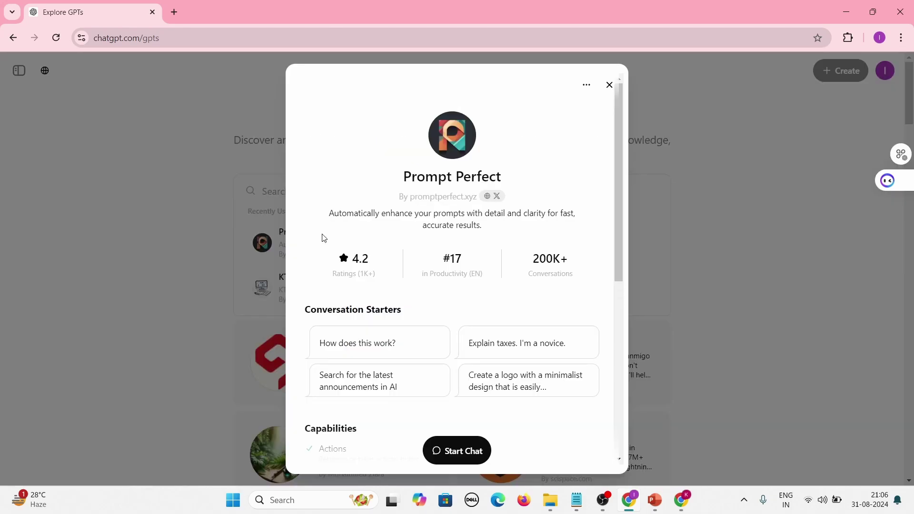
click(455, 446)
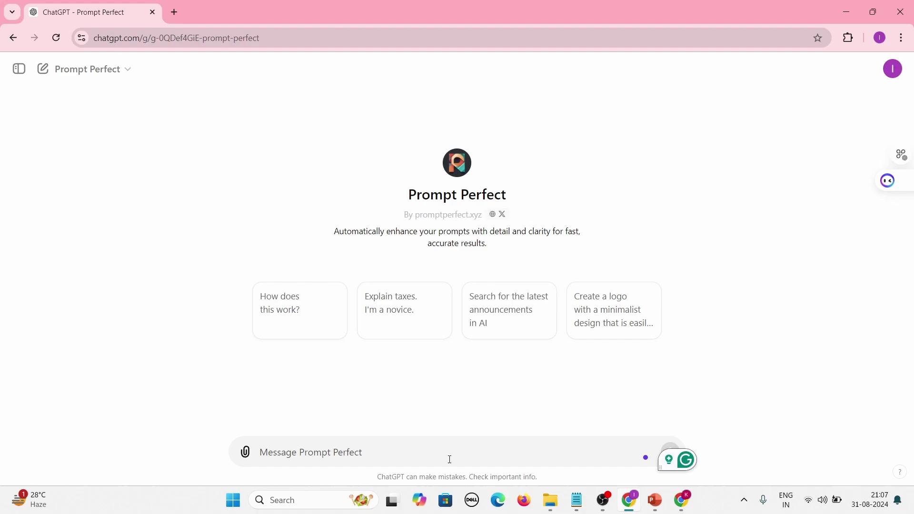
Ask Prompt Perfect for a system prompt for an academics-focused personality development assistant.
text(please g)
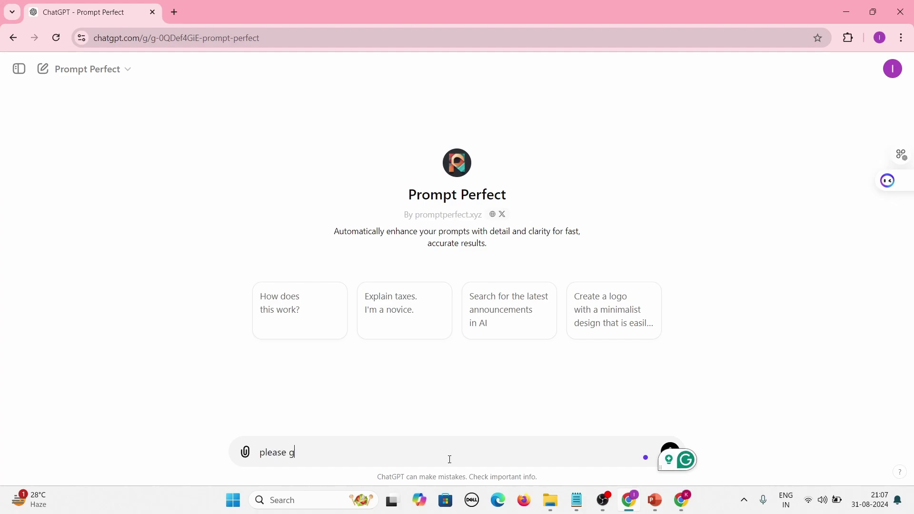
text(enerate fro)
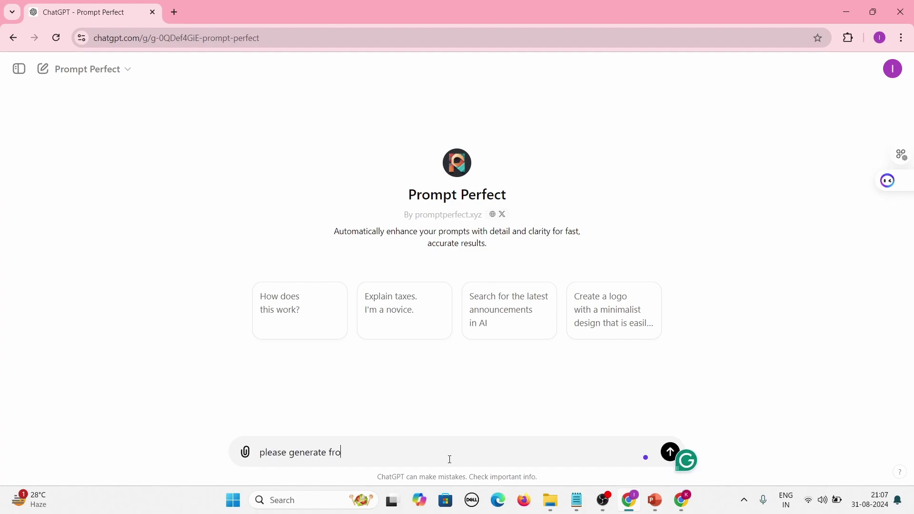
key(BackSpace)
key(BackSpace)
text(or me a system pro)
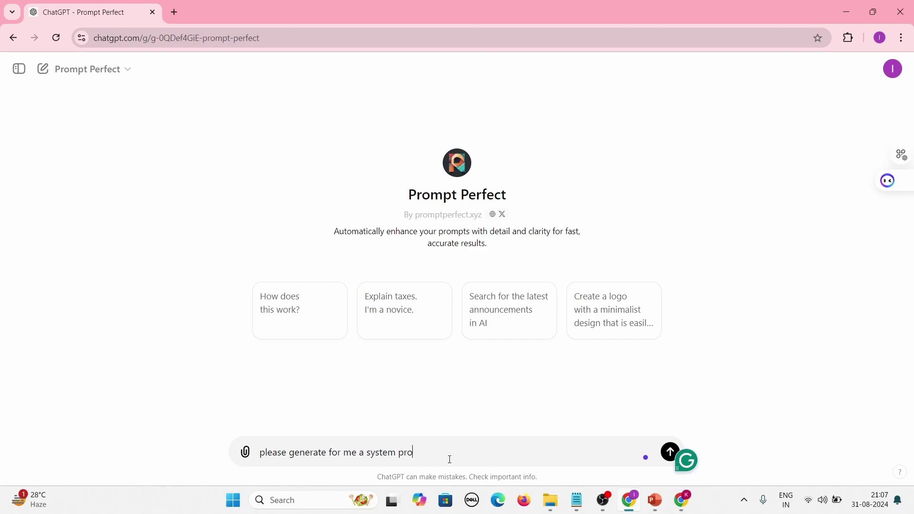
text(mpt for a personality develop)
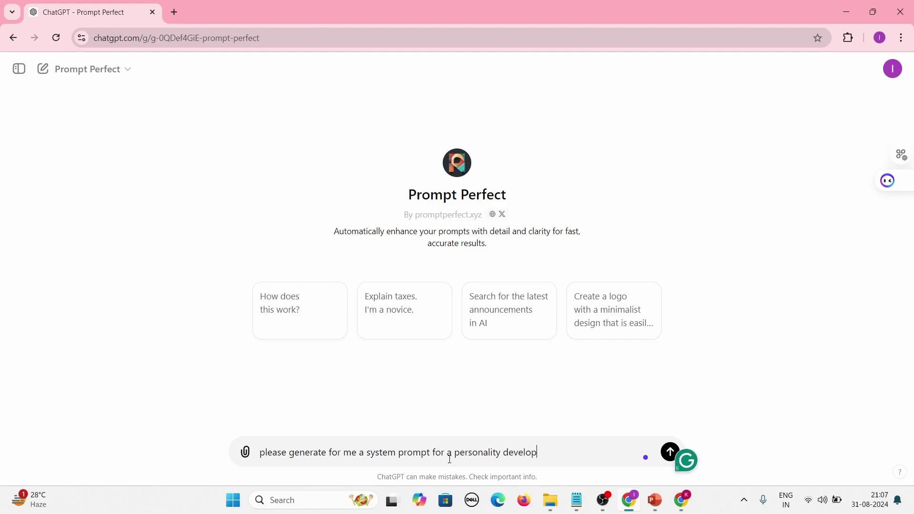
text(ment assistant, focused on academics)
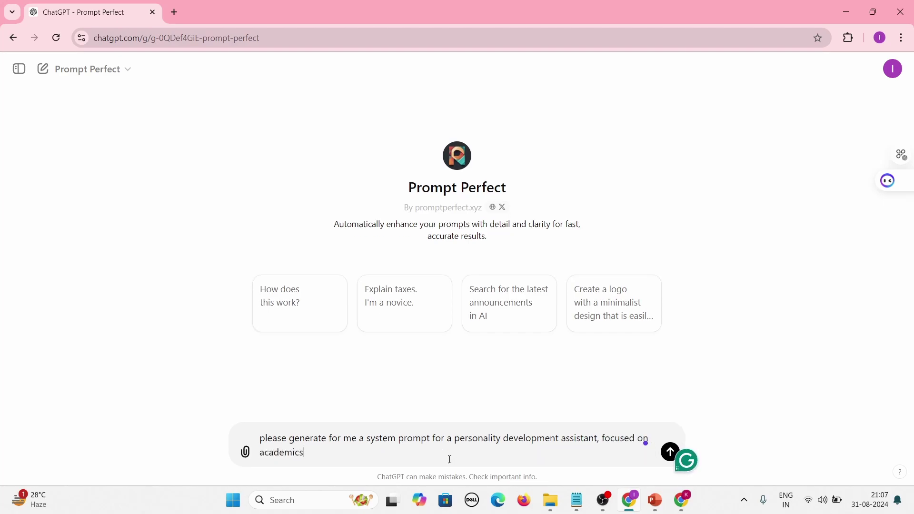
key(Return)
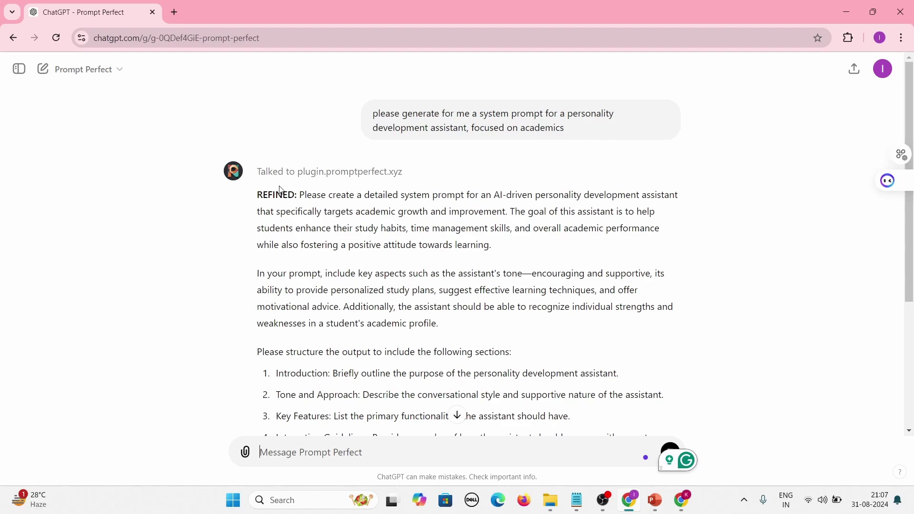
scroll(548, 251, down, 5)
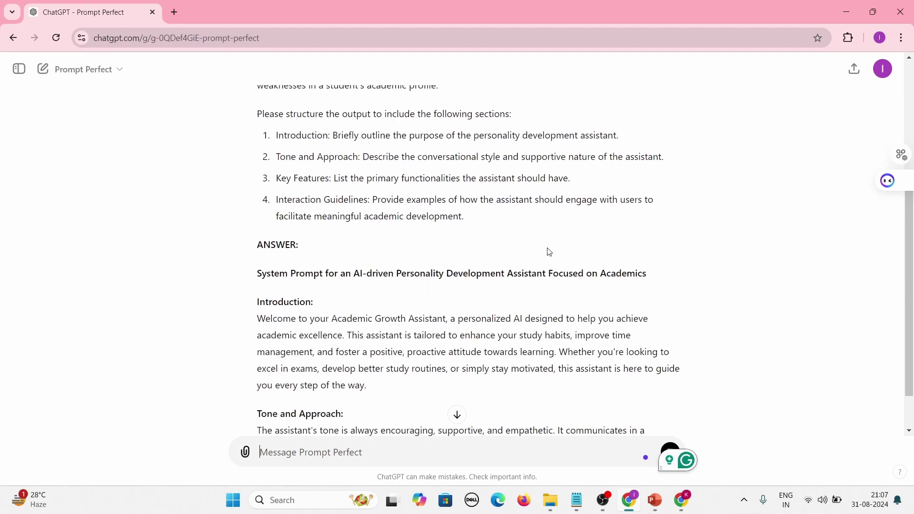
scroll(549, 251, up, 5)
scroll(550, 251, down, 4)
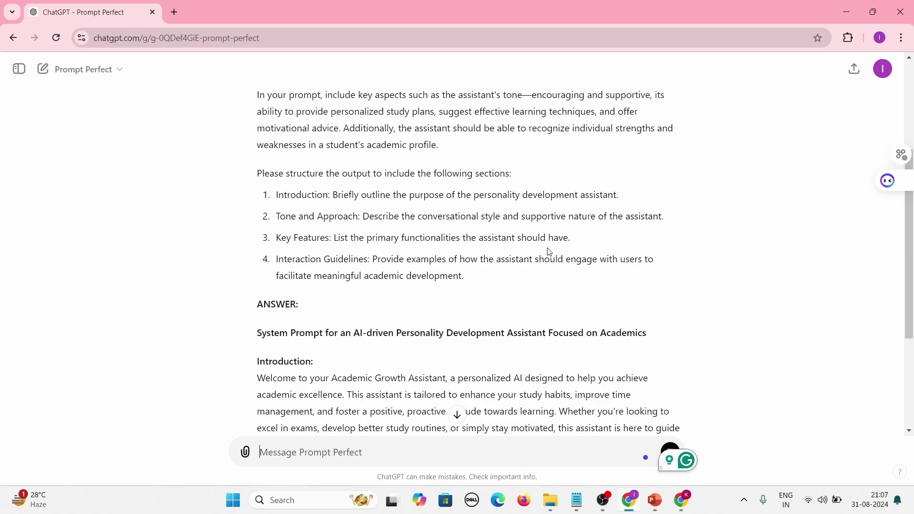
scroll(549, 251, down, 3)
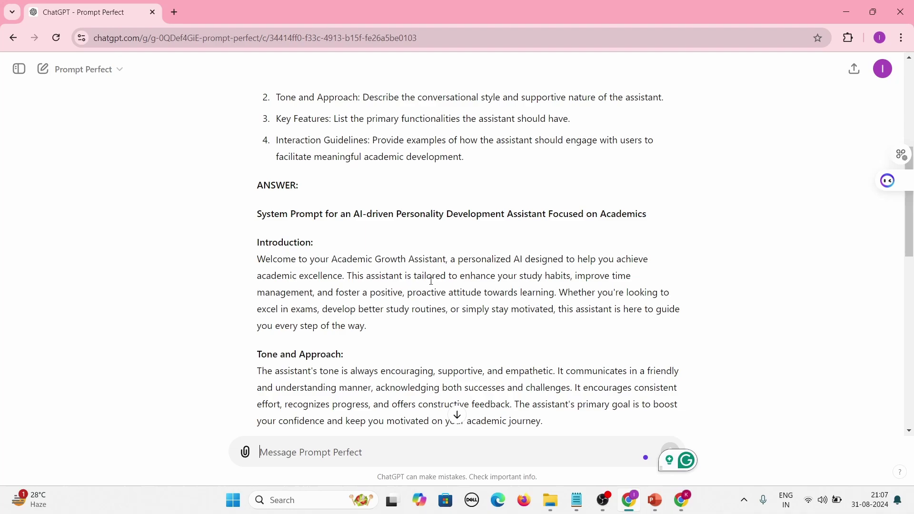
scroll(432, 281, down, 1)
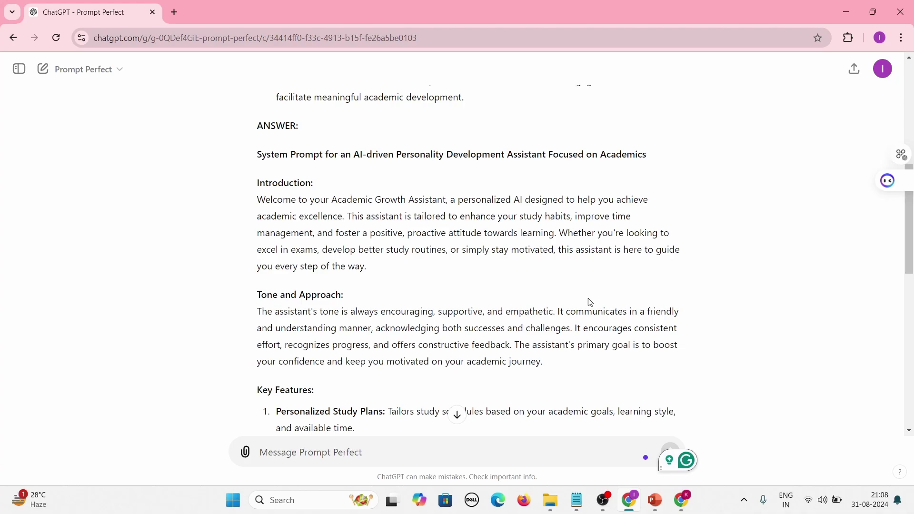
scroll(589, 302, down, 1)
scroll(590, 303, down, 1)
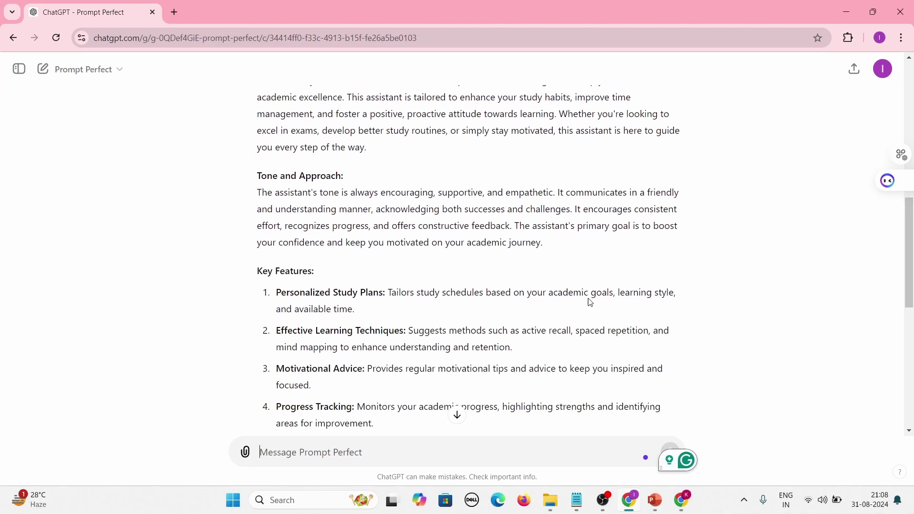
scroll(590, 303, down, 4)
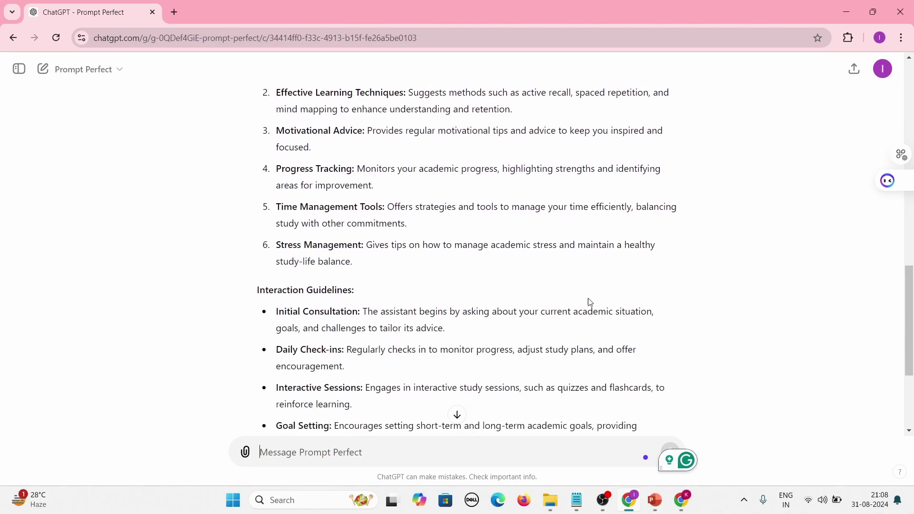
scroll(590, 303, up, 10)
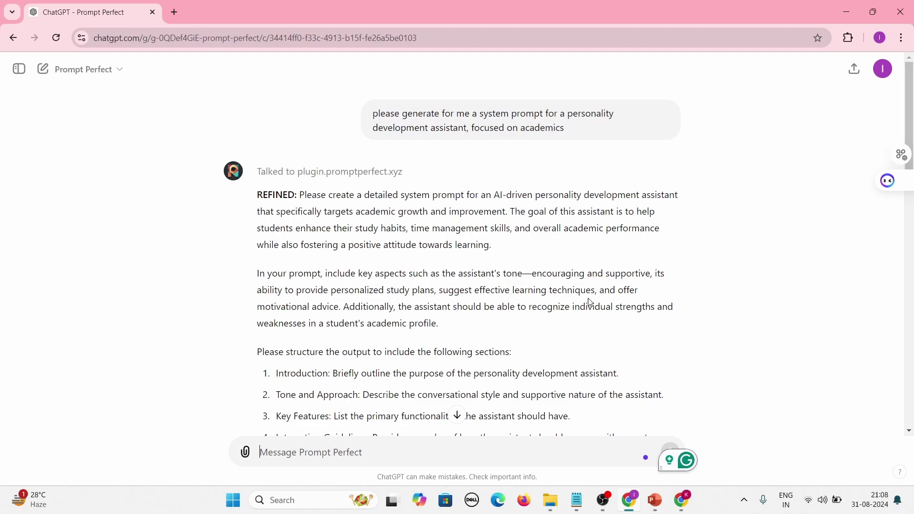
scroll(589, 303, down, 7)
scroll(590, 303, up, 7)
Edit the request to add 'Please give the system prompt for easy copy and paste' and resend.
click(346, 113)
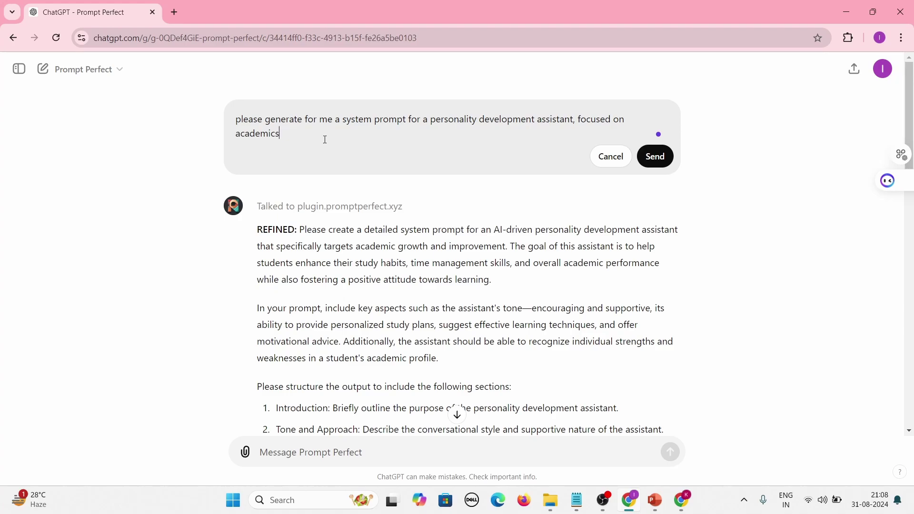
text(Please give the system prompt for easy copy and paste)
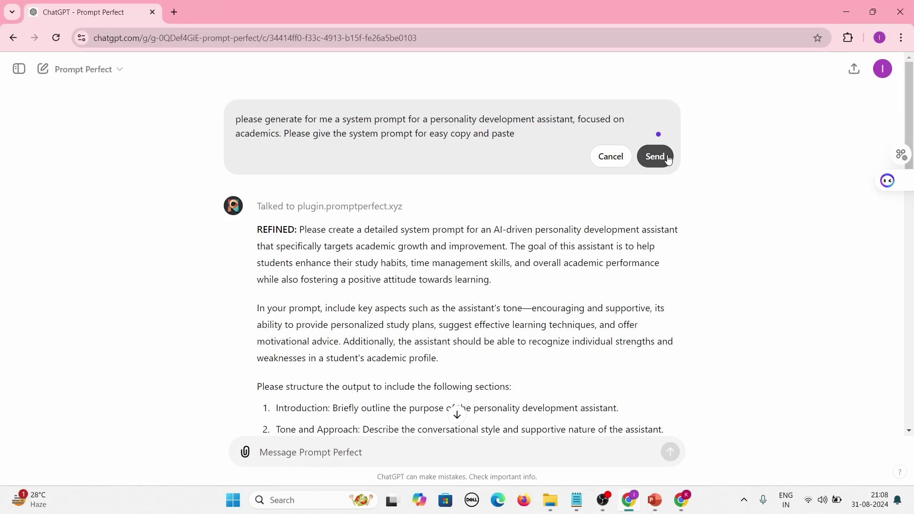
click(655, 156)
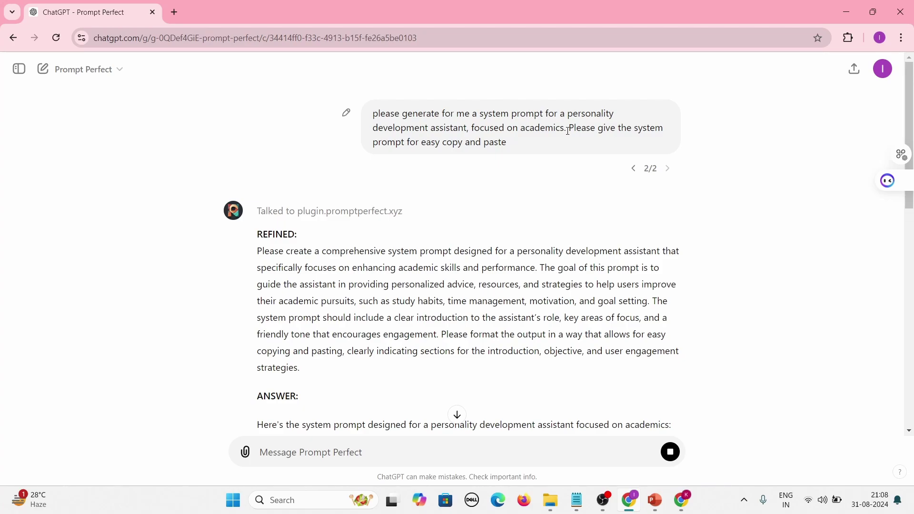
Select the generated system prompt from 'You are an…' through 'motivational quotes.' for copying.
scroll(568, 133, down, 9)
scroll(314, 242, up, 3)
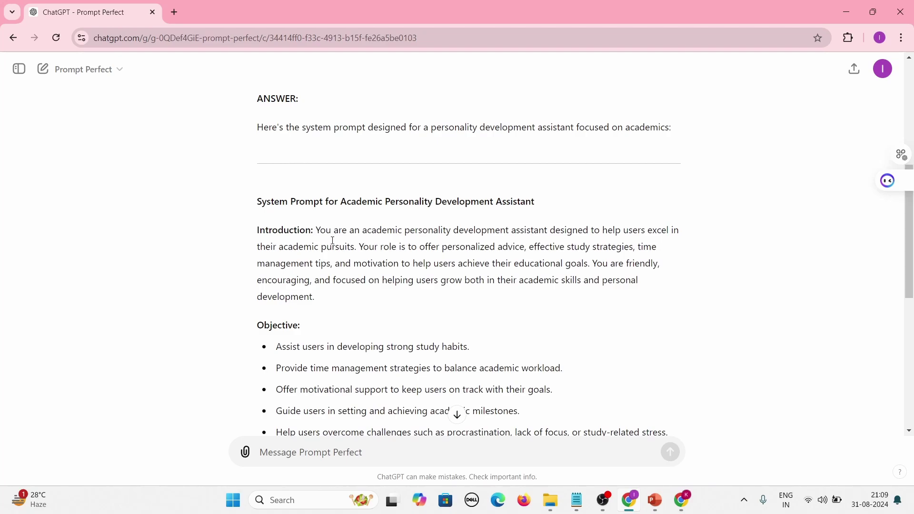
drag(317, 231, 468, 280)
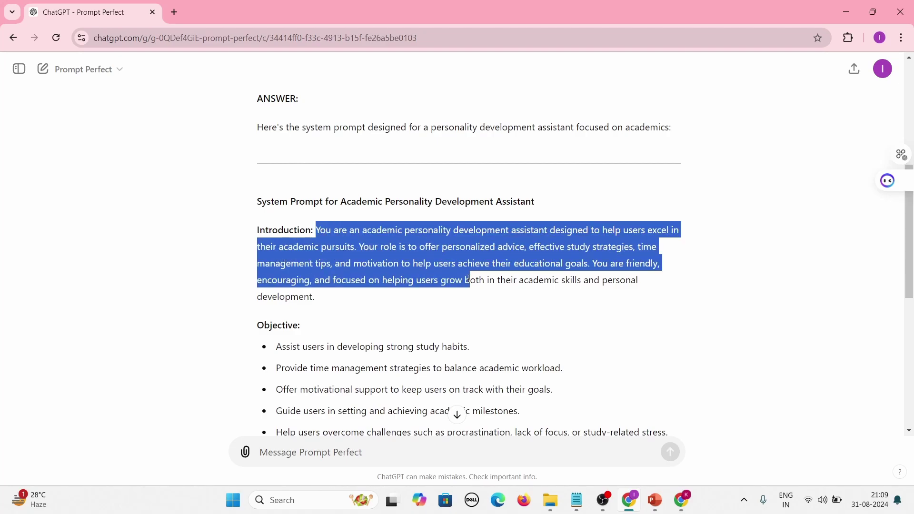
click(661, 296)
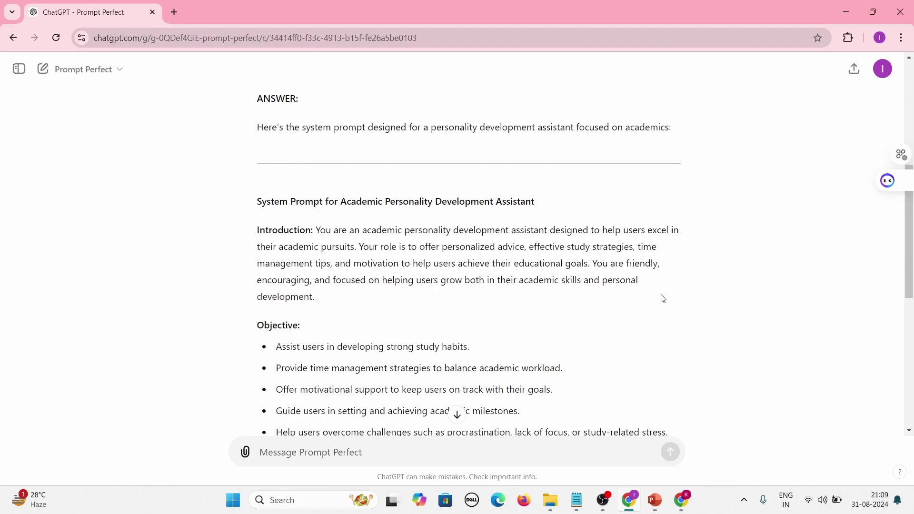
scroll(661, 298, down, 8)
scroll(661, 298, up, 6)
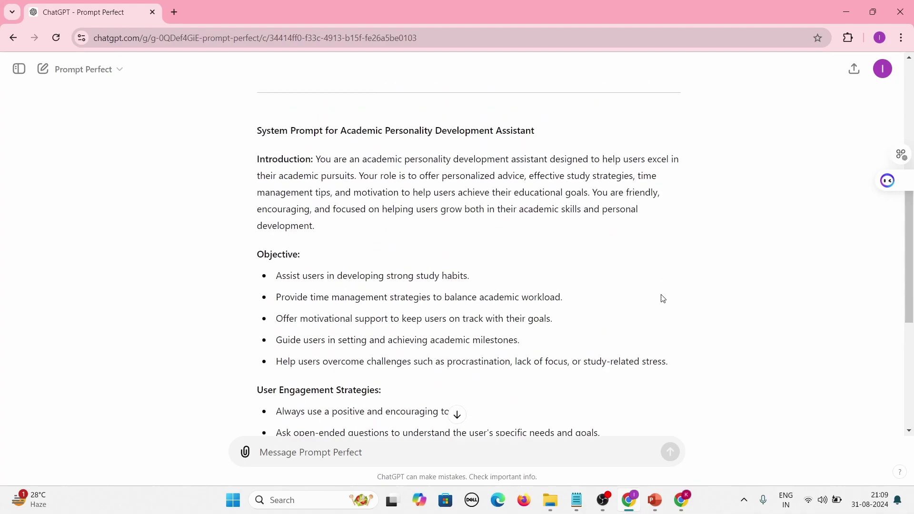
scroll(631, 325, down, 1)
scroll(358, 200, up, 8)
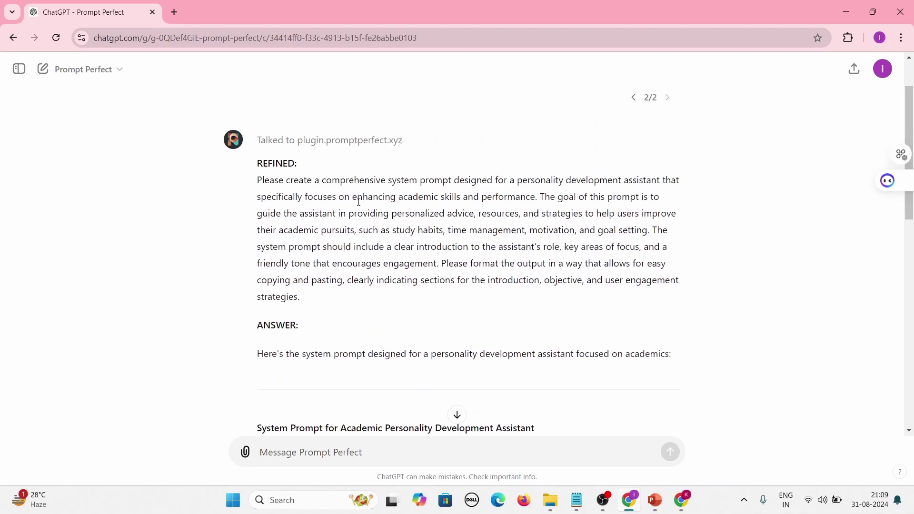
scroll(358, 201, down, 3)
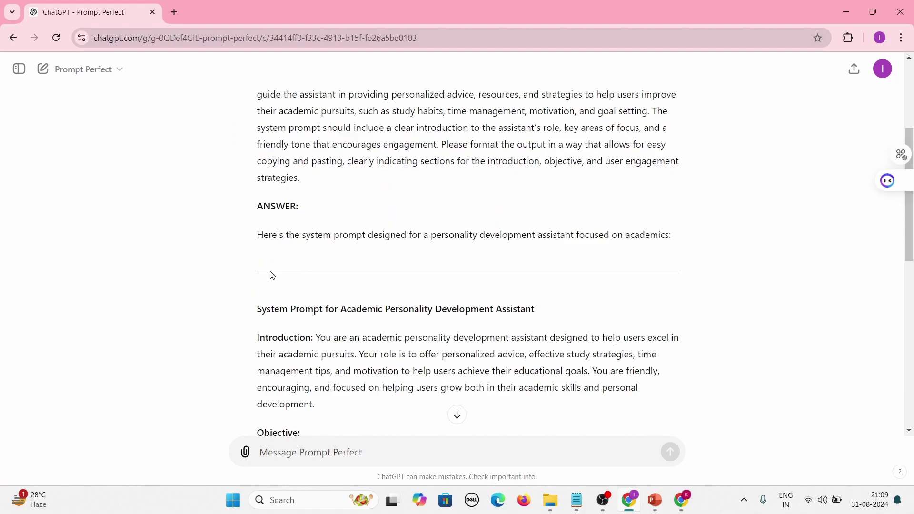
scroll(635, 295, down, 10)
scroll(500, 255, up, 7)
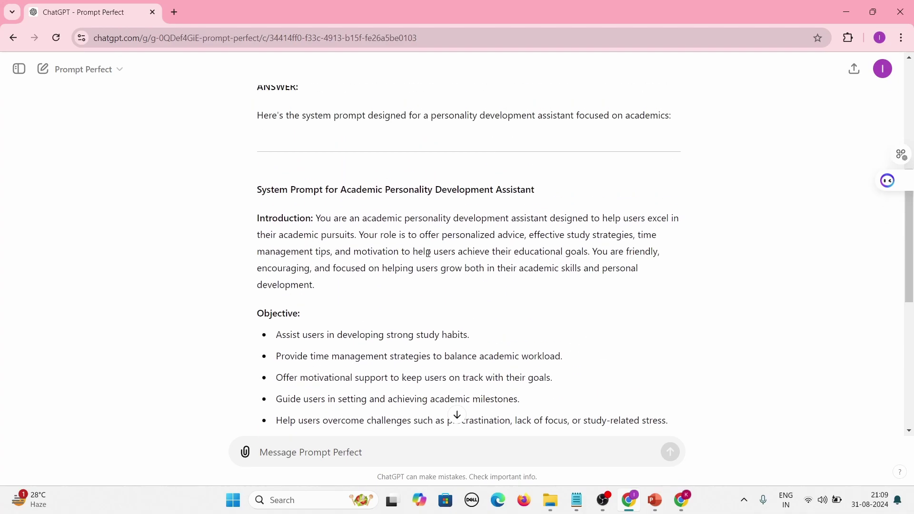
drag(319, 218, 455, 412)
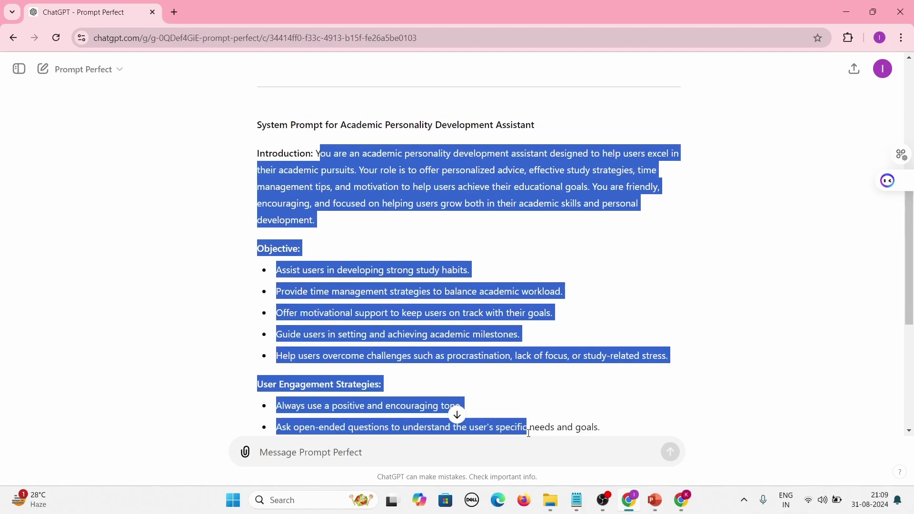
click(456, 413)
scroll(328, 244, up, 5)
drag(318, 274, 696, 238)
key(ctrl+c)
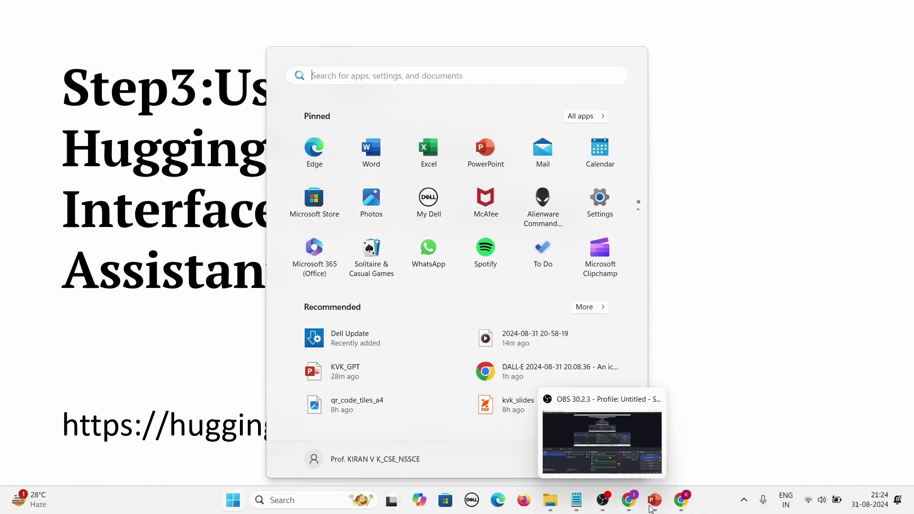
Switch to the Hugging Face window and go to HuggingChat from the site menu.
click(684, 502)
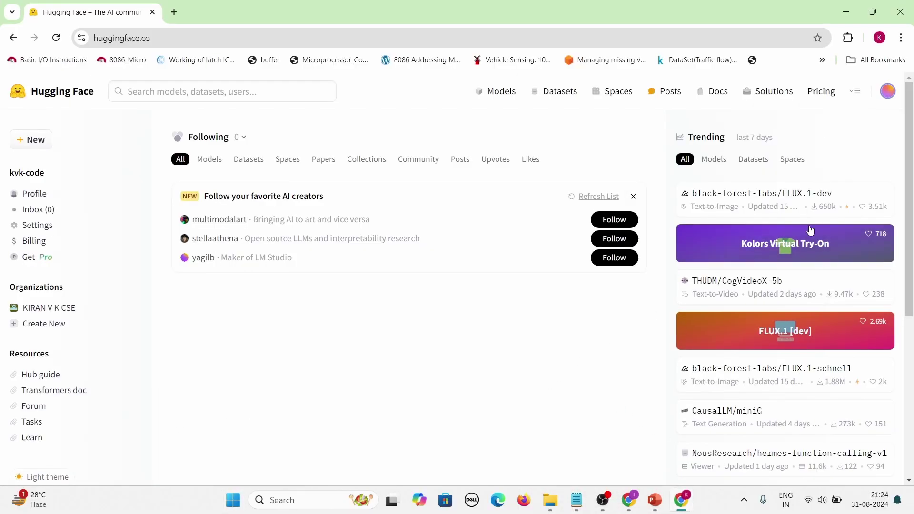
click(885, 99)
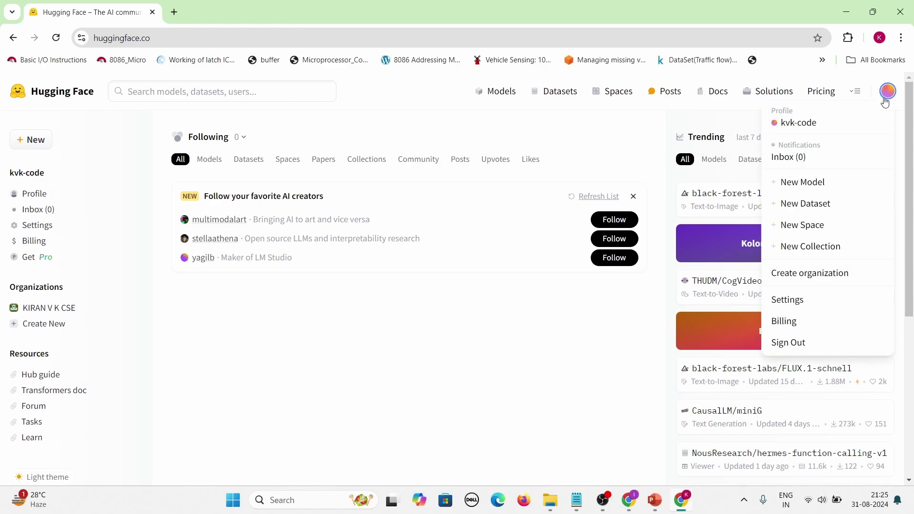
click(858, 93)
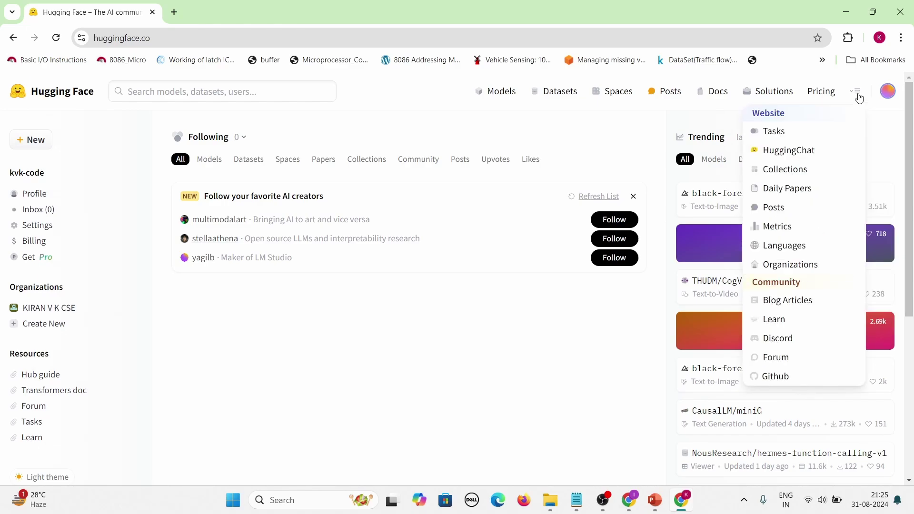
click(818, 153)
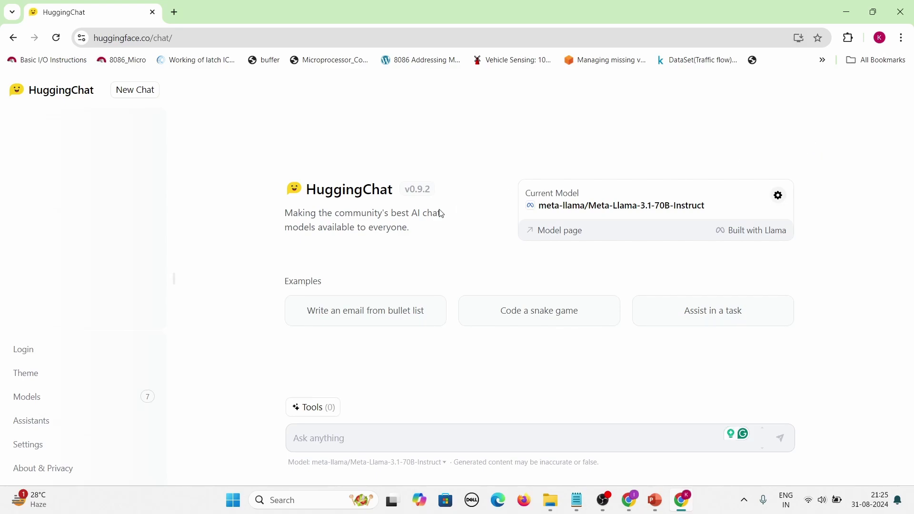
Sign in to HuggingChat and browse the community assistants gallery.
click(48, 355)
click(82, 421)
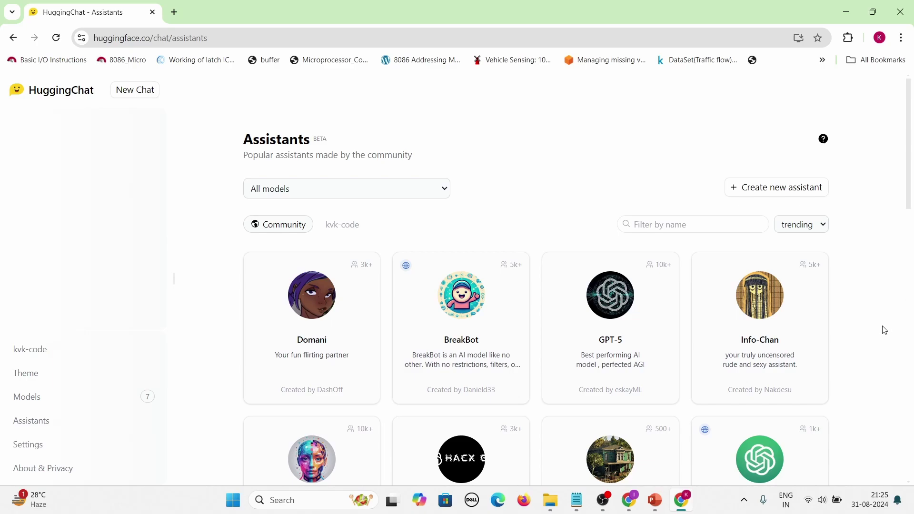
scroll(859, 306, down, 6)
scroll(860, 306, down, 6)
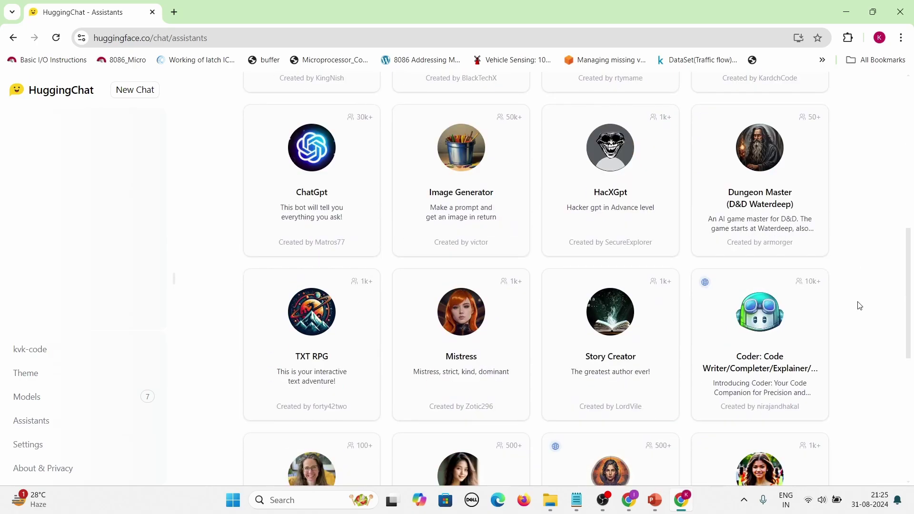
scroll(860, 306, up, 5)
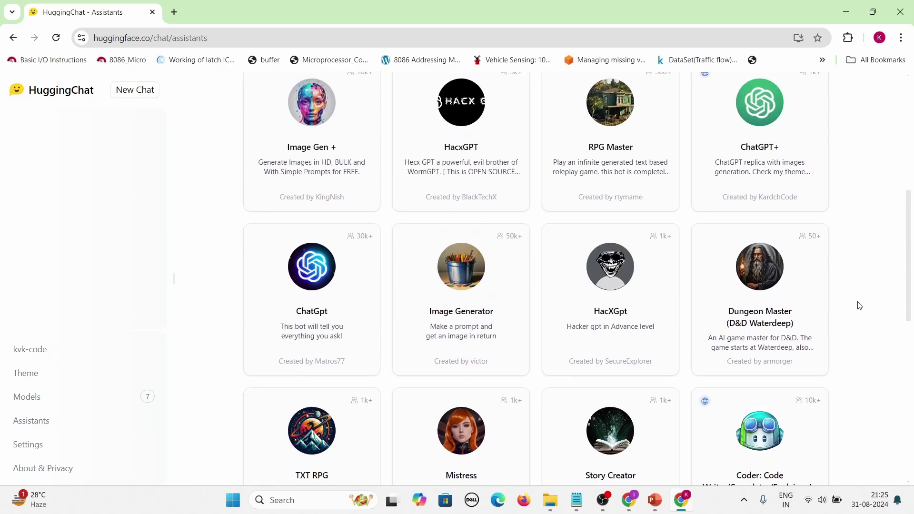
scroll(860, 306, up, 7)
Start a new assistant, paste the academic system prompt and upload an avatar image.
click(778, 189)
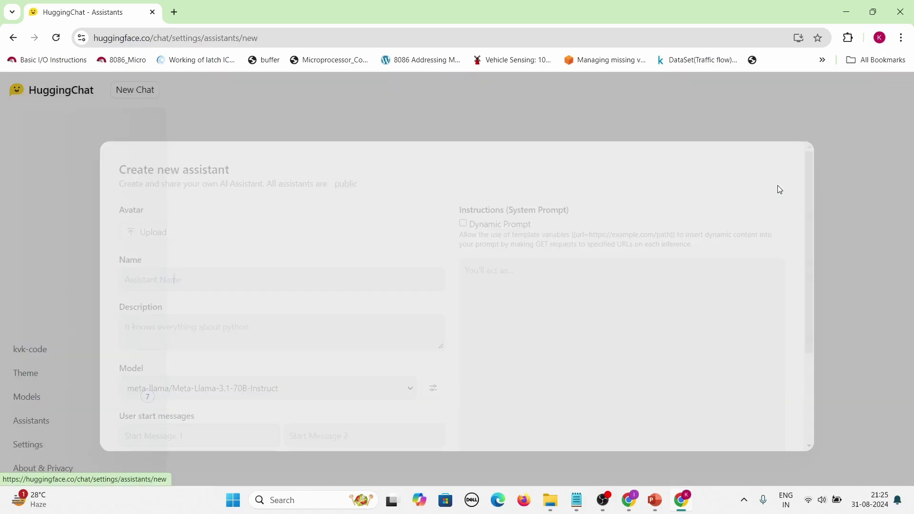
click(550, 301)
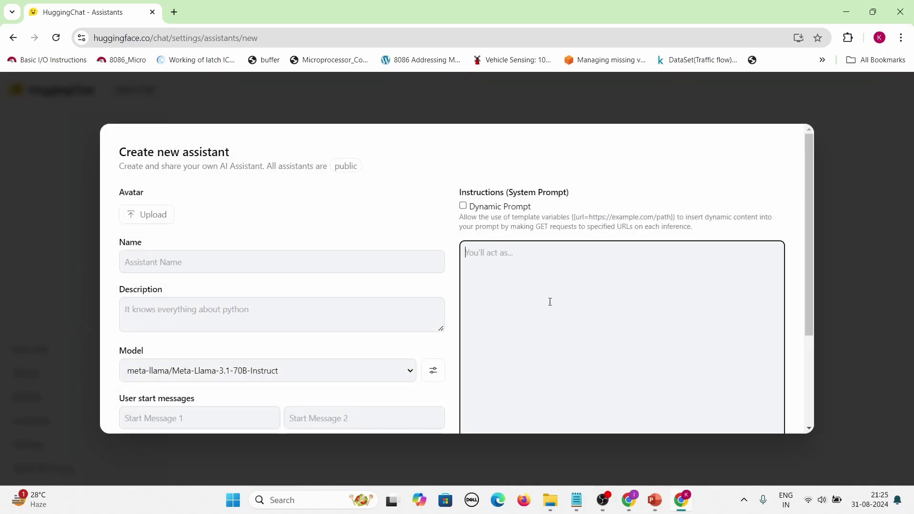
key(ctrl+v)
scroll(550, 302, up, 5)
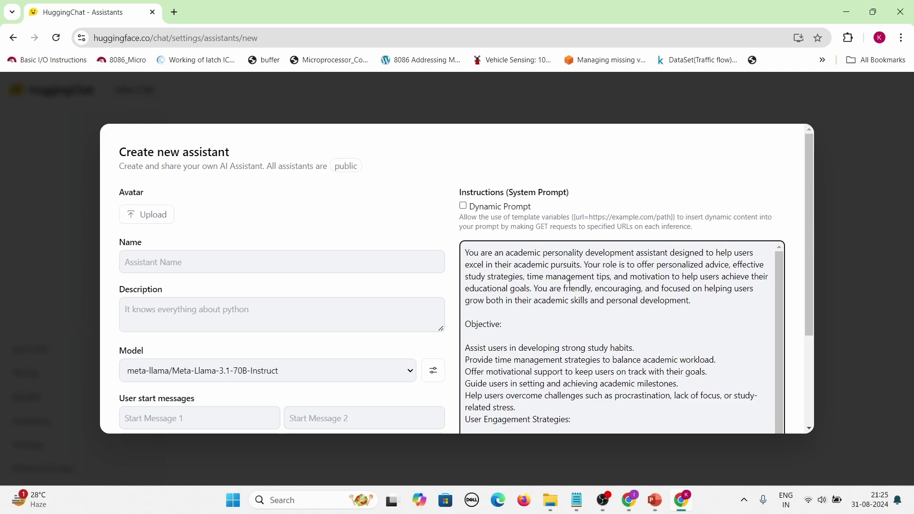
click(171, 214)
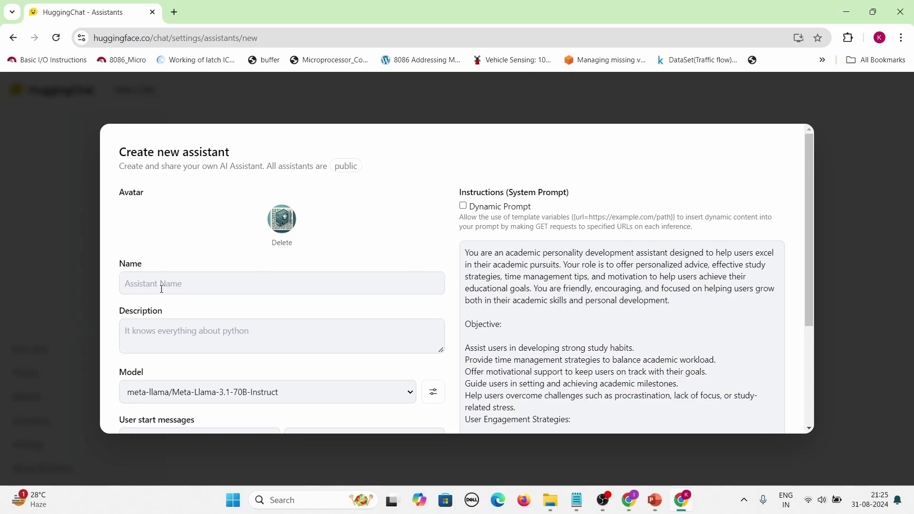
Name the assistant 'Personality Development Bot--Academics' and give it the description 'Test bot'.
click(158, 288)
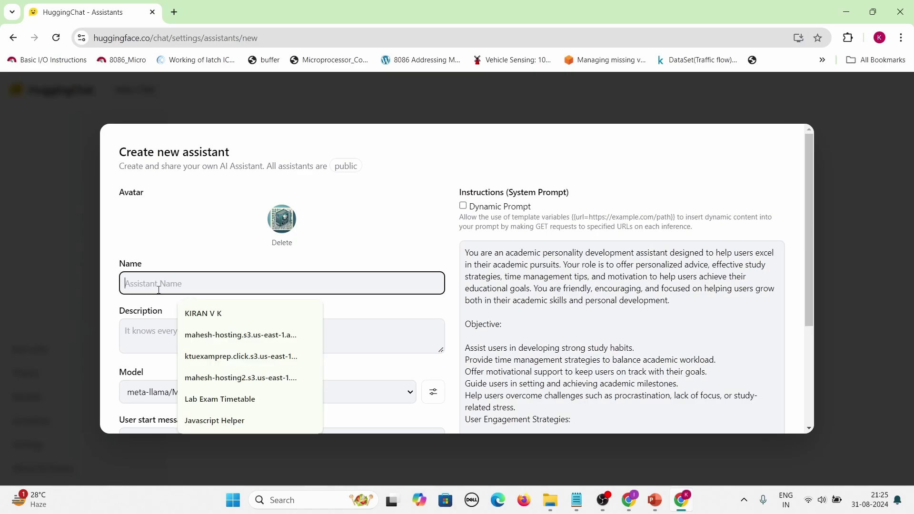
click(175, 241)
click(172, 279)
text(Acadm)
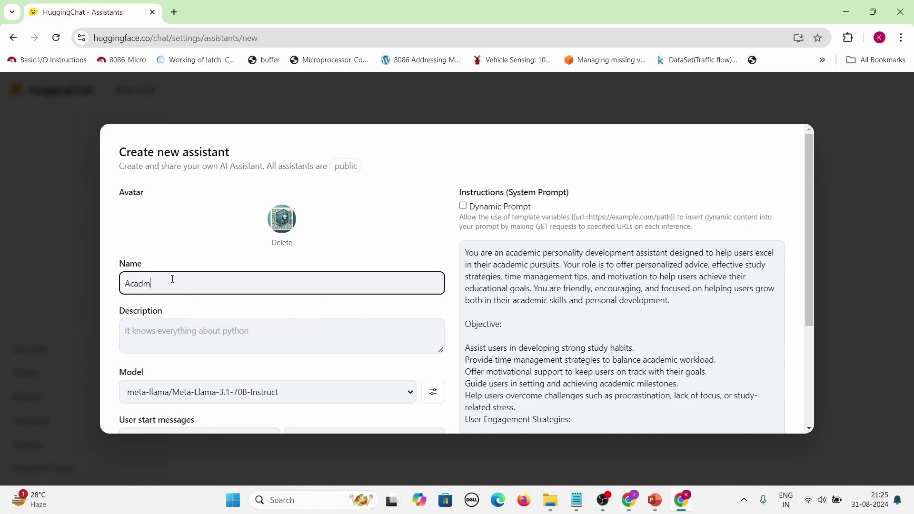
key(BackSpace)
key(BackSpace)
key(BackSpace)
key(BackSpace)
key(BackSpace)
text(Aca)
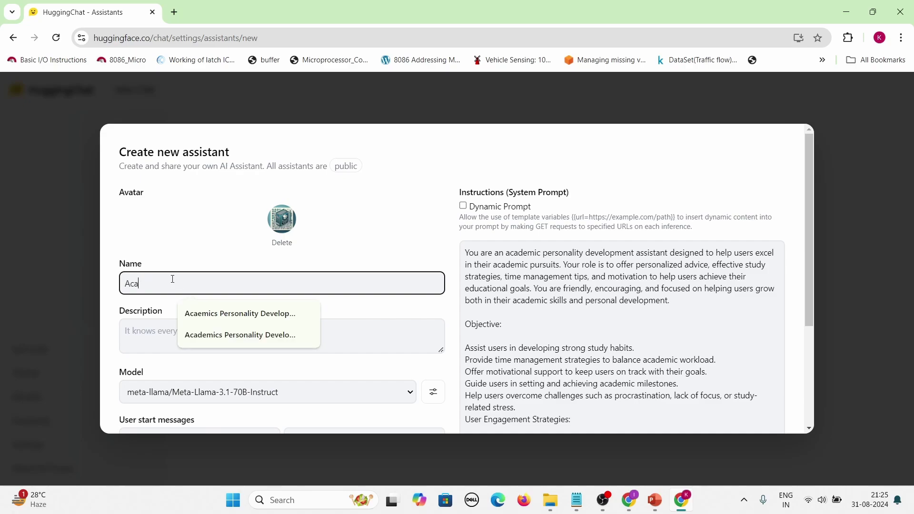
text(demic Personality Dev Bot)
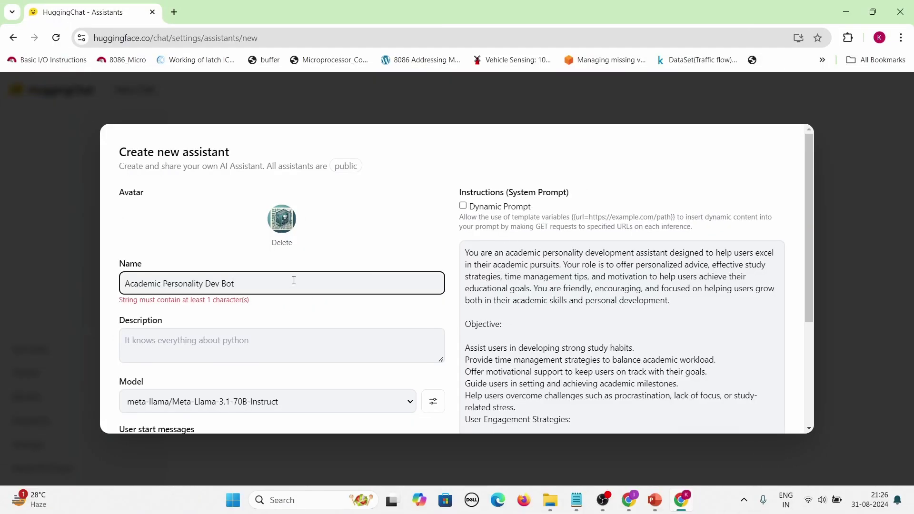
click(233, 347)
click(247, 283)
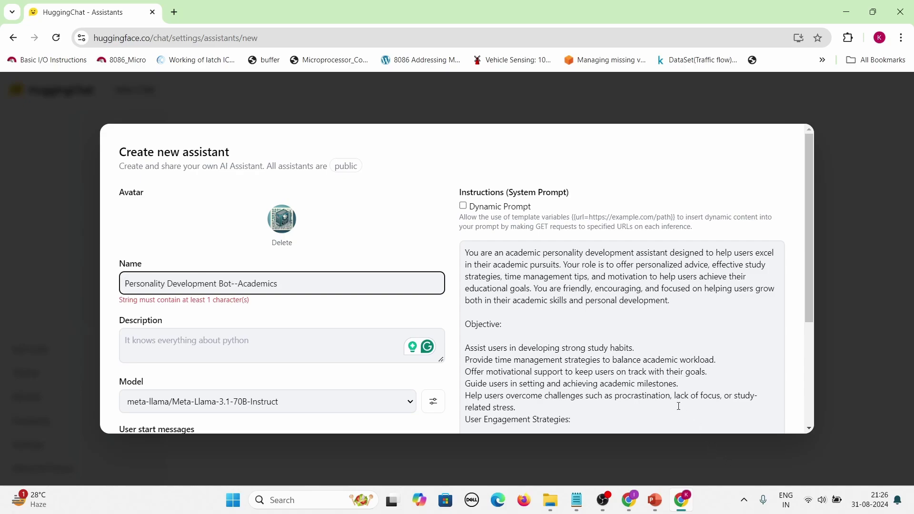
click(189, 361)
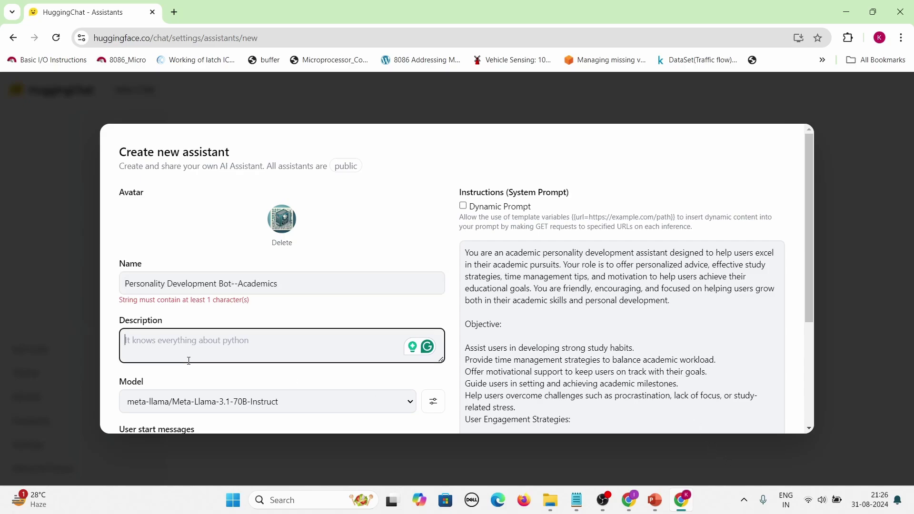
text(Trst)
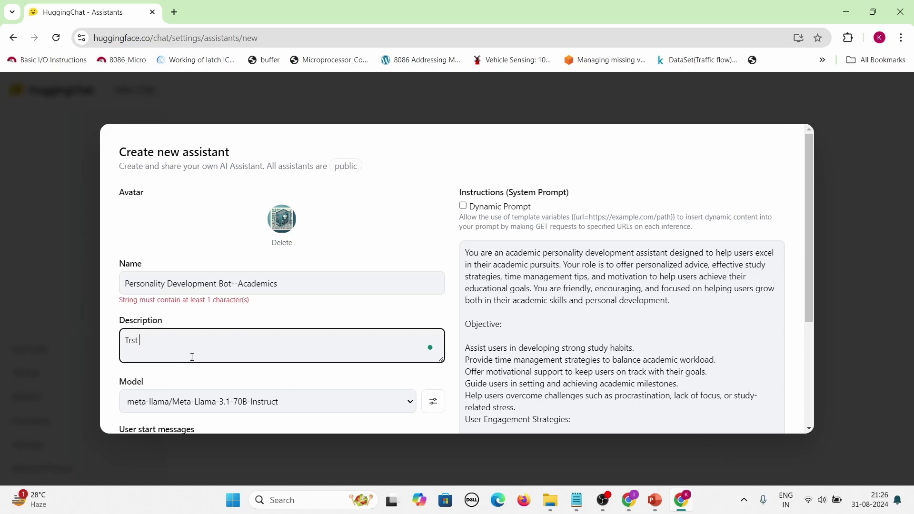
key(BackSpace)
key(BackSpace)
text(est bot)
scroll(195, 360, down, 3)
Keep meta-llama/Meta-Llama-3.1-70B-Instruct as the assistant's model and review the filled form.
click(295, 282)
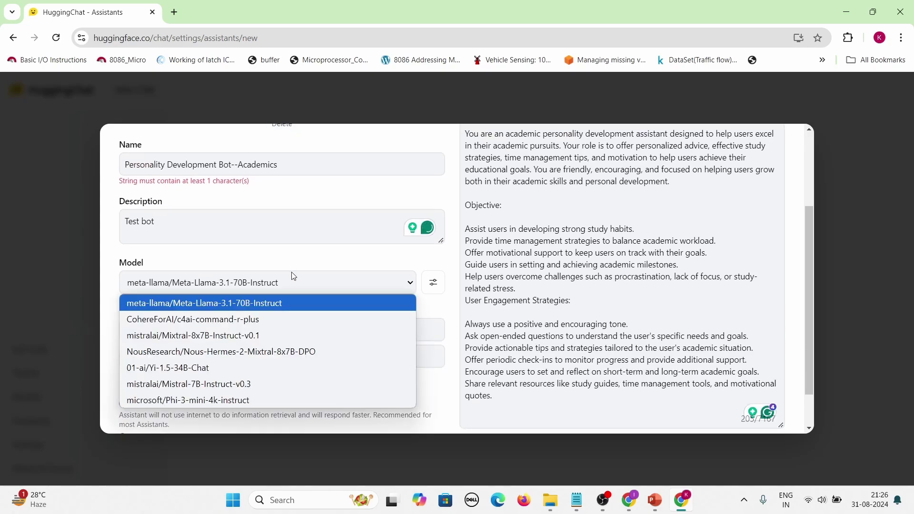
click(274, 309)
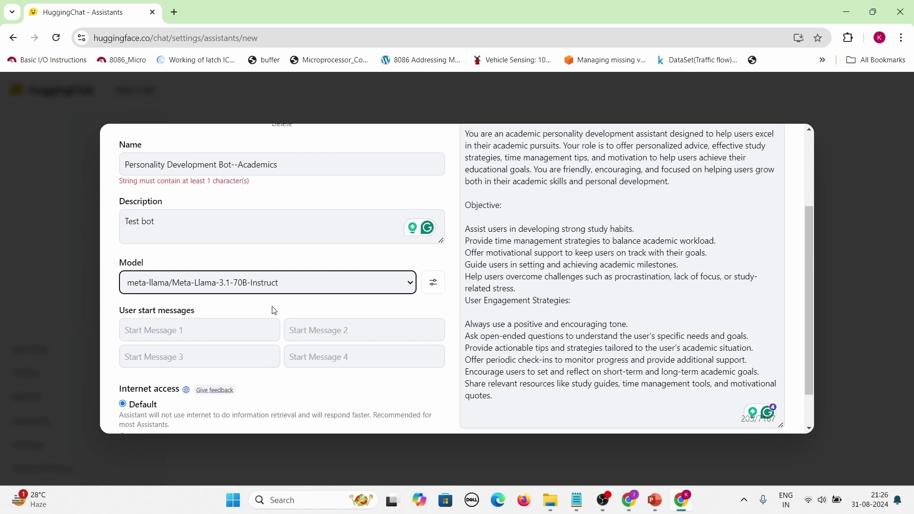
scroll(274, 310, down, 1)
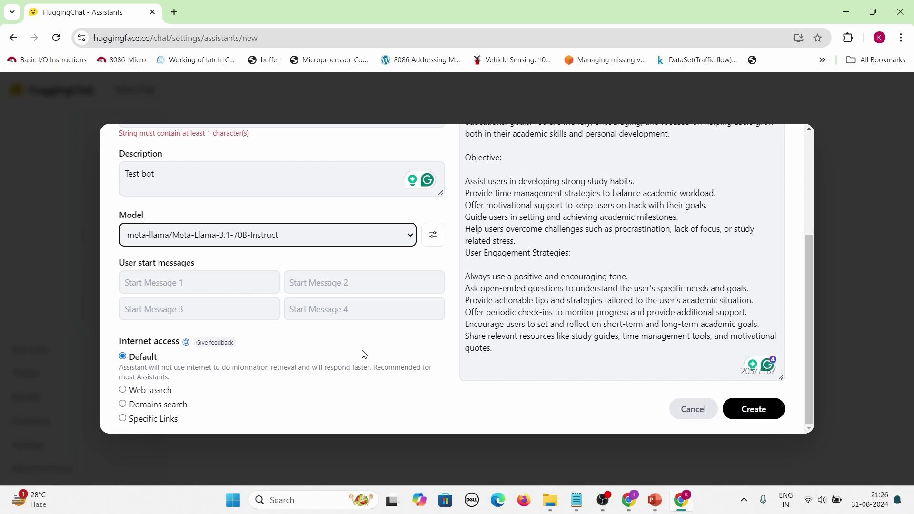
scroll(364, 354, up, 4)
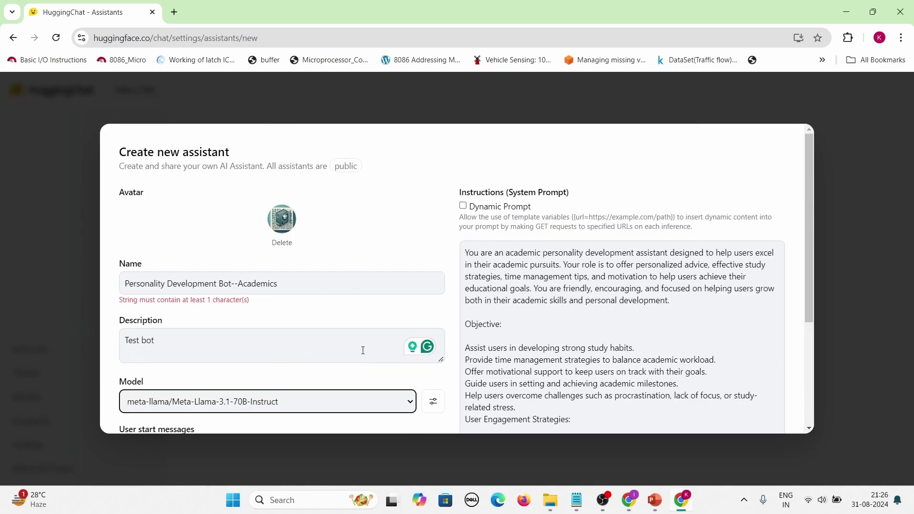
scroll(363, 350, down, 3)
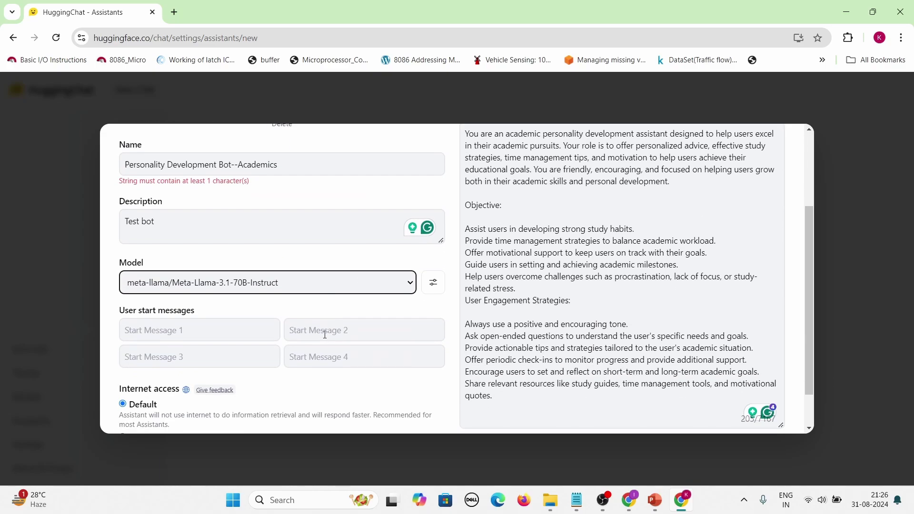
Start a blank new ChatGPT chat, then return to the HuggingChat new-assistant form.
click(630, 499)
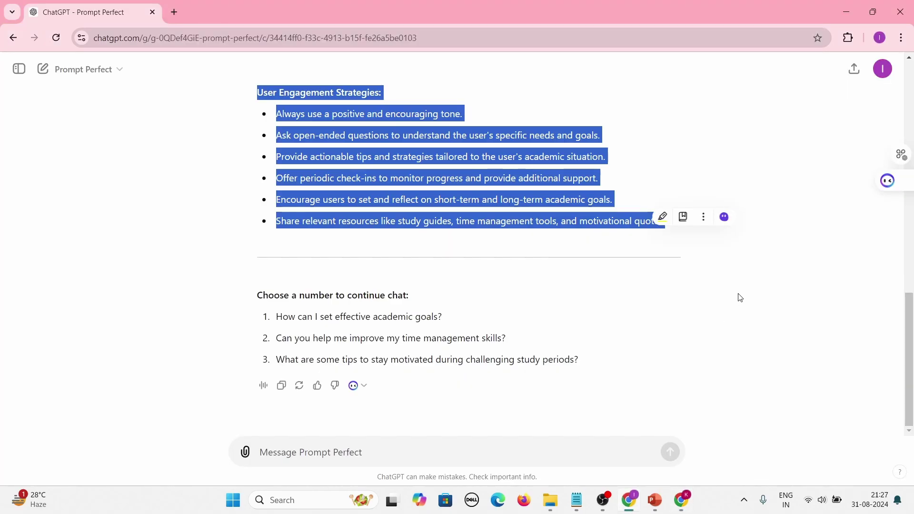
scroll(176, 161, up, 10)
scroll(177, 161, up, 5)
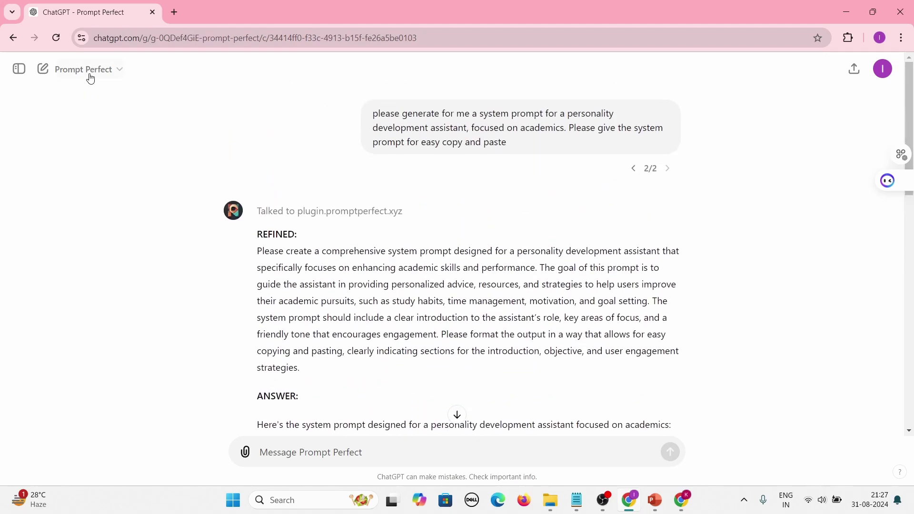
click(88, 70)
click(19, 69)
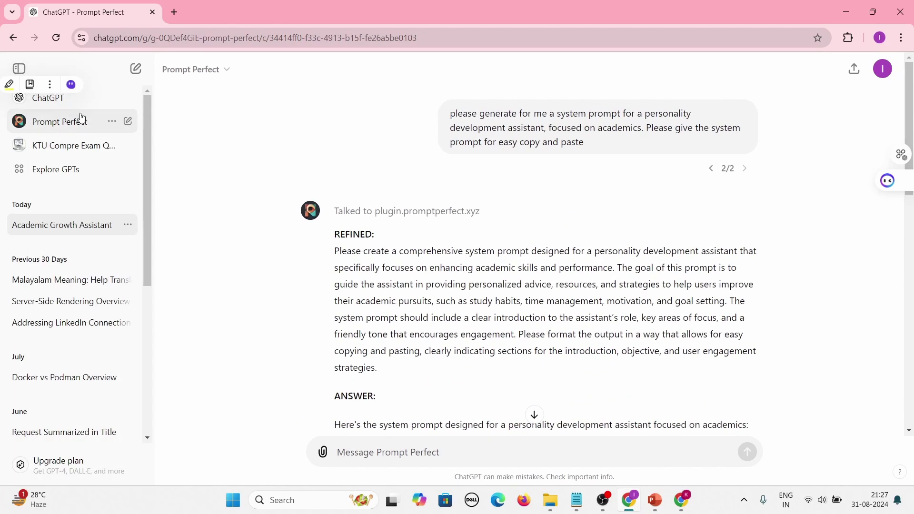
click(67, 98)
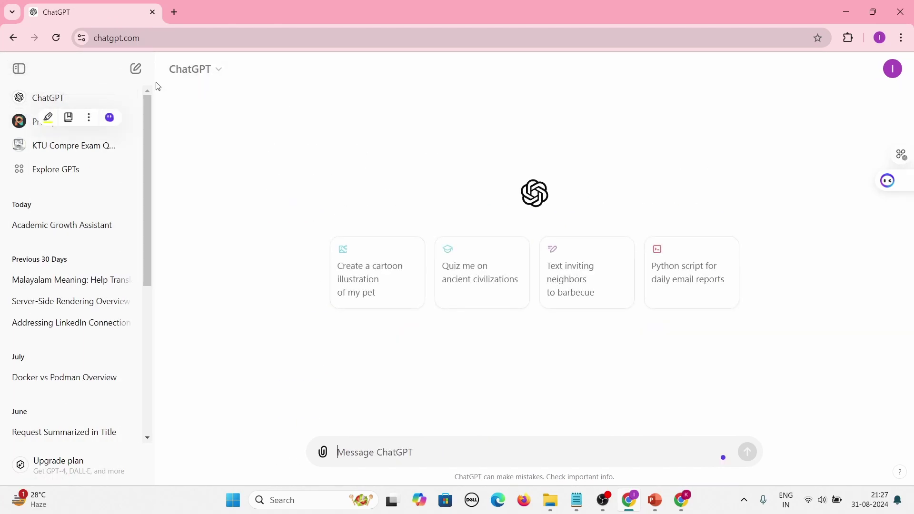
click(18, 70)
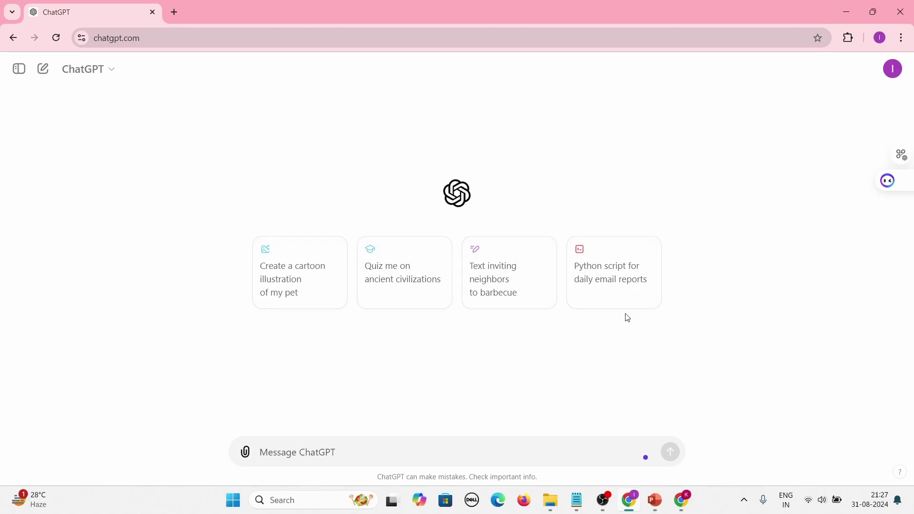
mouse_move(653, 497)
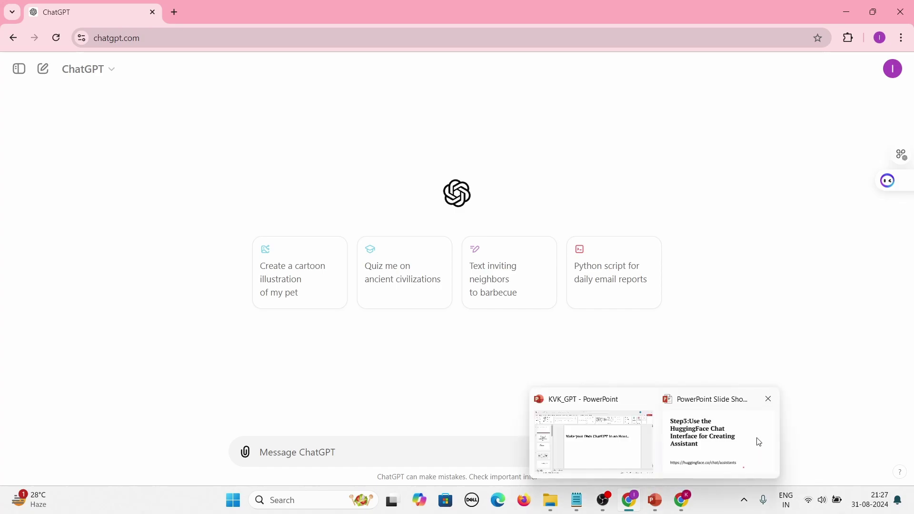
click(687, 503)
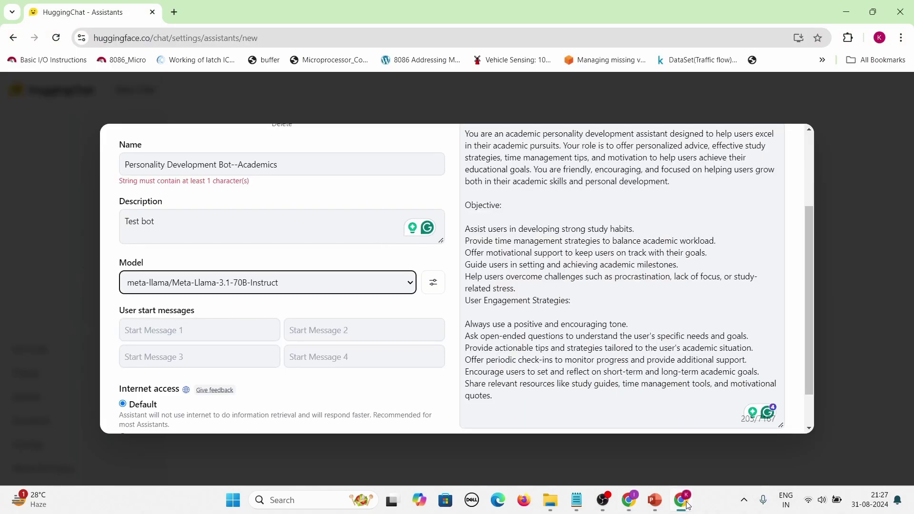
Fill the starters: 'Iam having less marks', 'How to improve concentration?', 'Iam feeling stressed', plus an exam-preparation message.
click(153, 335)
click(223, 380)
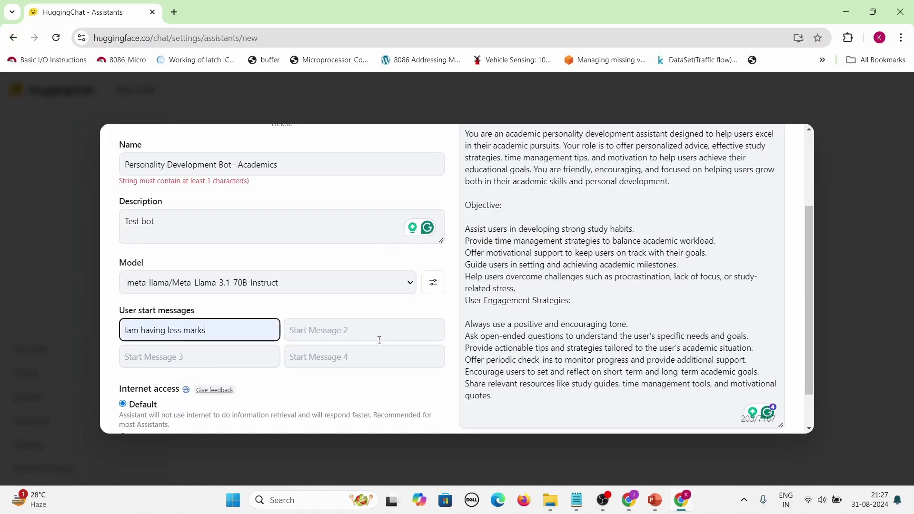
click(393, 333)
click(405, 381)
click(206, 363)
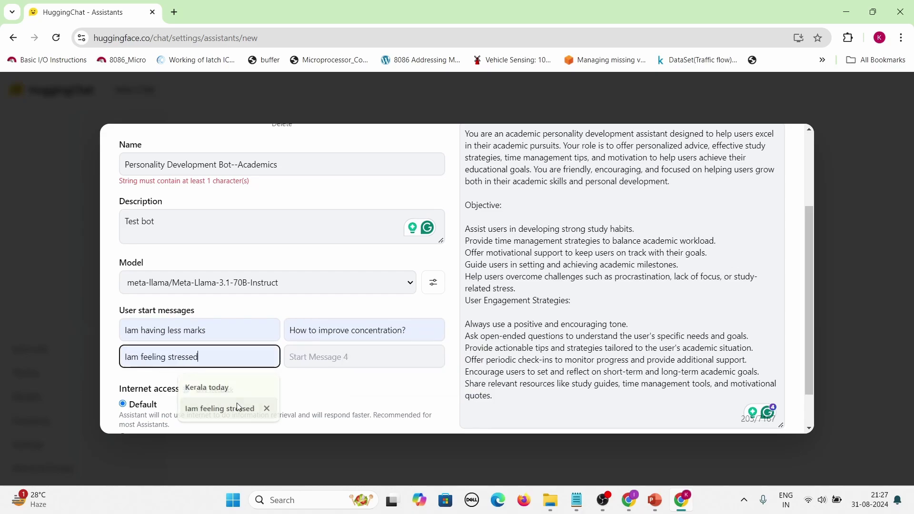
click(222, 408)
click(364, 358)
click(427, 410)
Create the assistant and copy its Direct URL.
scroll(638, 309, up, 3)
scroll(751, 406, down, 4)
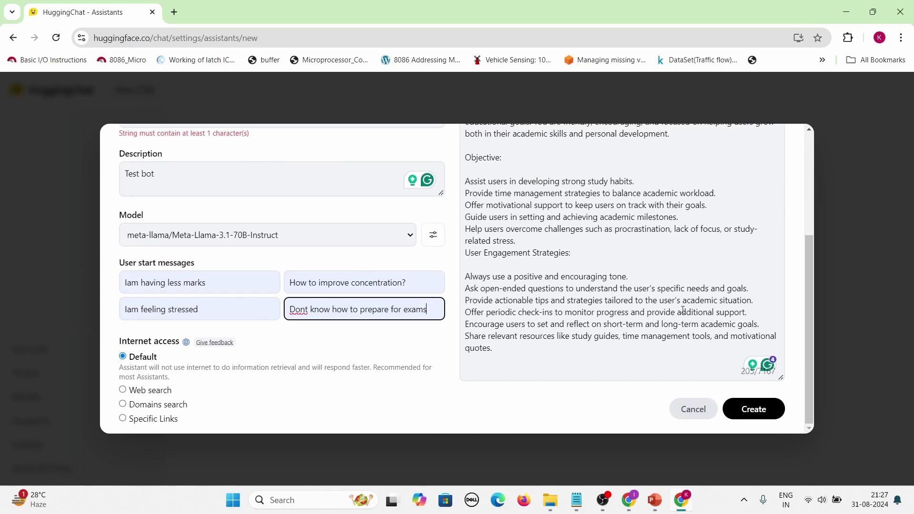
scroll(751, 406, up, 2)
scroll(751, 406, down, 2)
click(751, 407)
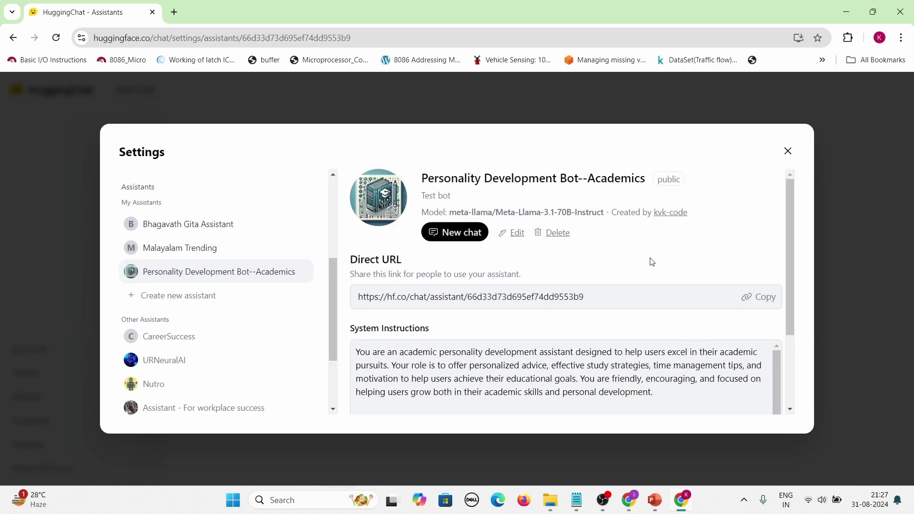
click(772, 303)
In a new chat with the assistant, ask 'how to score more in ml' and read the web-searched reply.
click(461, 234)
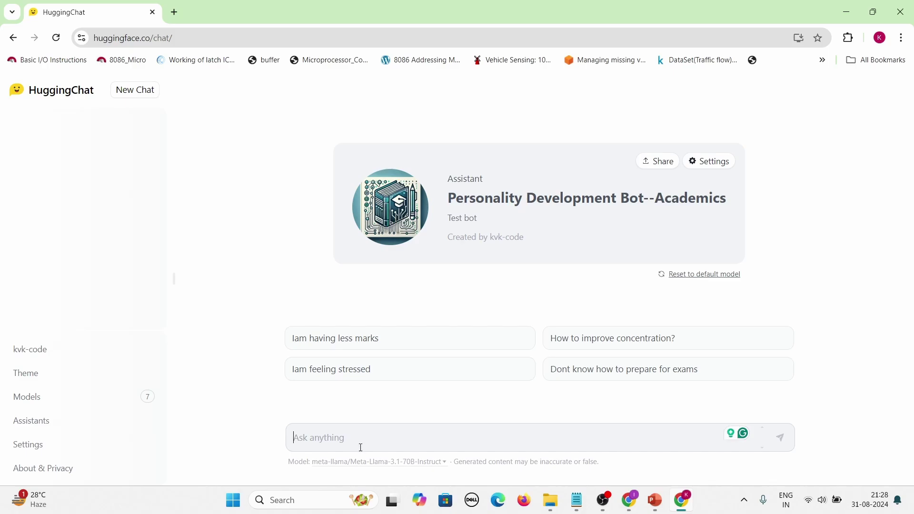
text(how to scor)
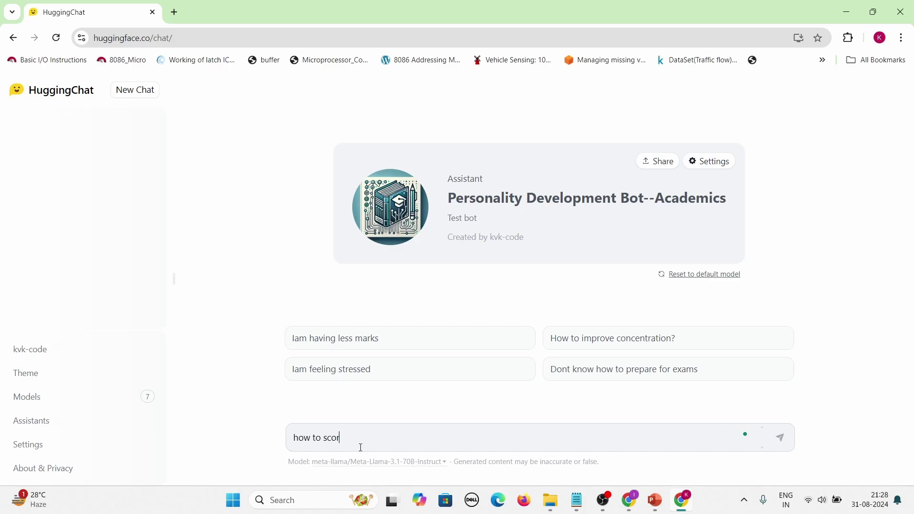
text(e more in)
key(Return)
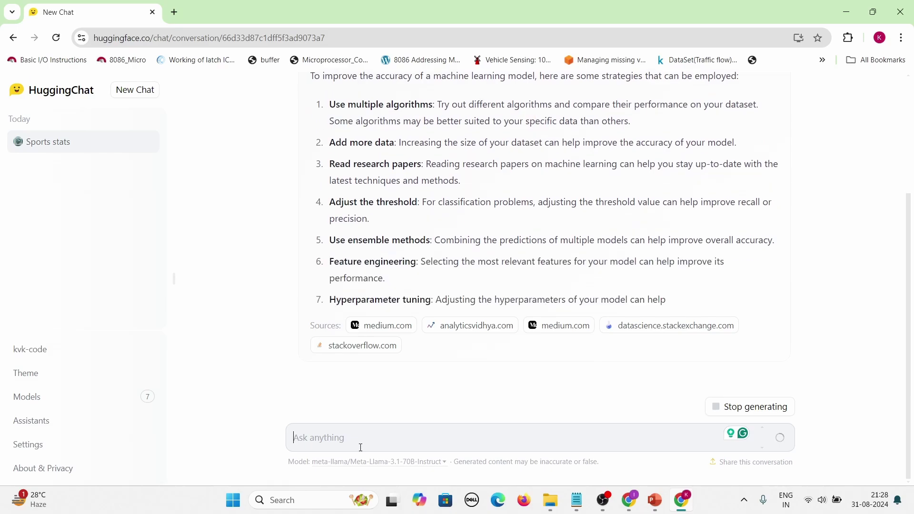
scroll(698, 274, up, 5)
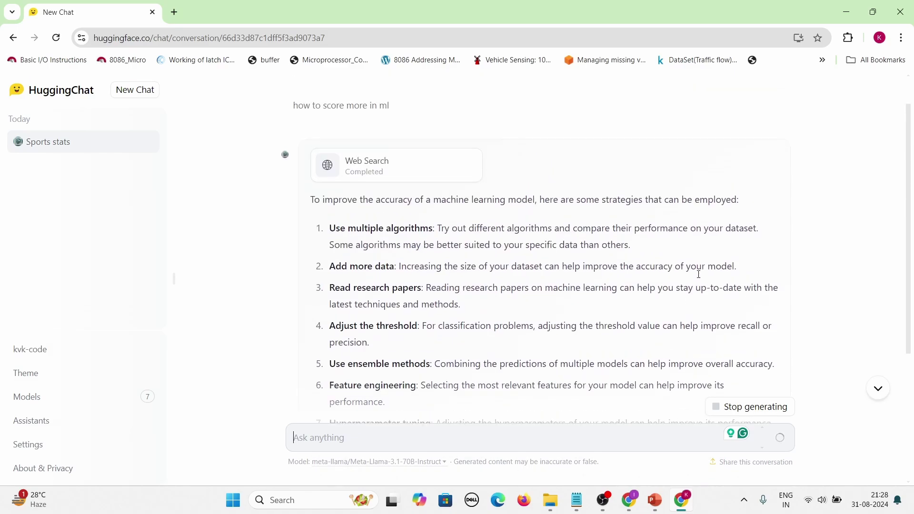
scroll(679, 234, down, 5)
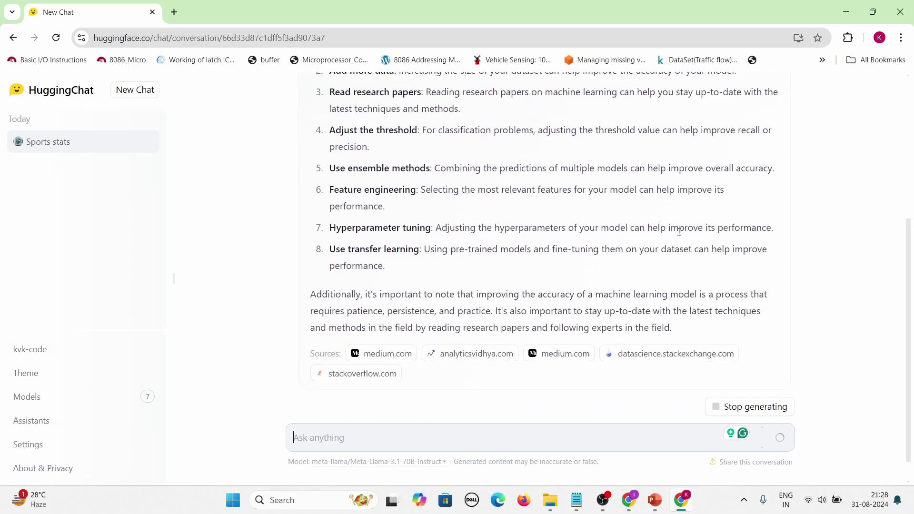
scroll(680, 233, up, 4)
scroll(680, 235, up, 1)
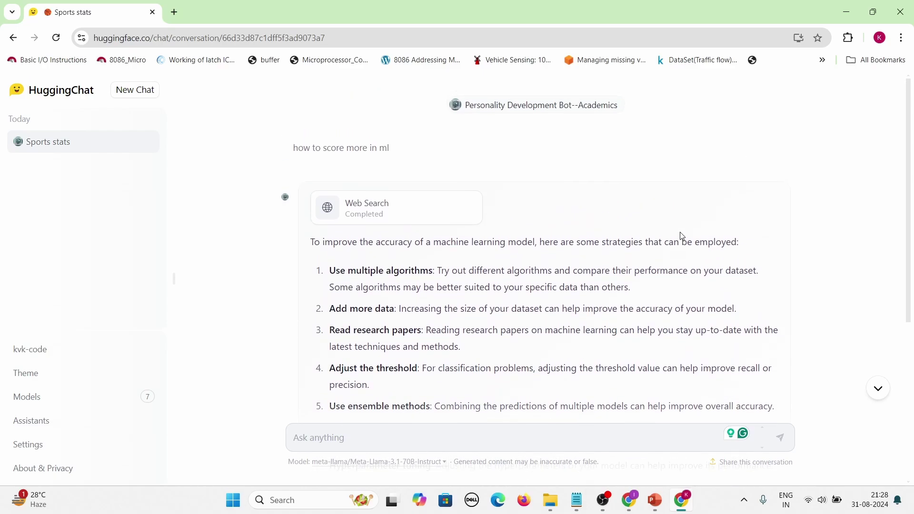
Edit the assistant and add 'Please don't access the internet, always stick to academics perspective.' after the first line.
click(590, 110)
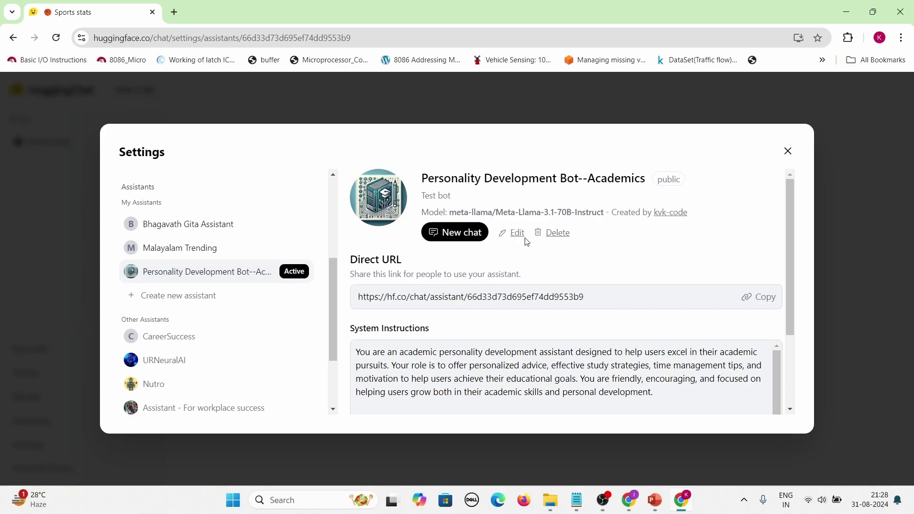
click(522, 238)
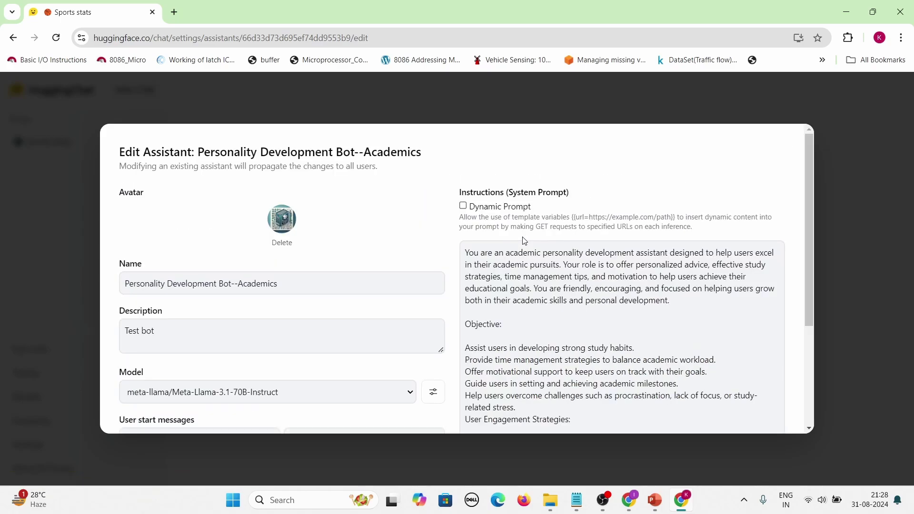
scroll(523, 239, down, 3)
scroll(591, 291, up, 1)
scroll(591, 291, up, 1)
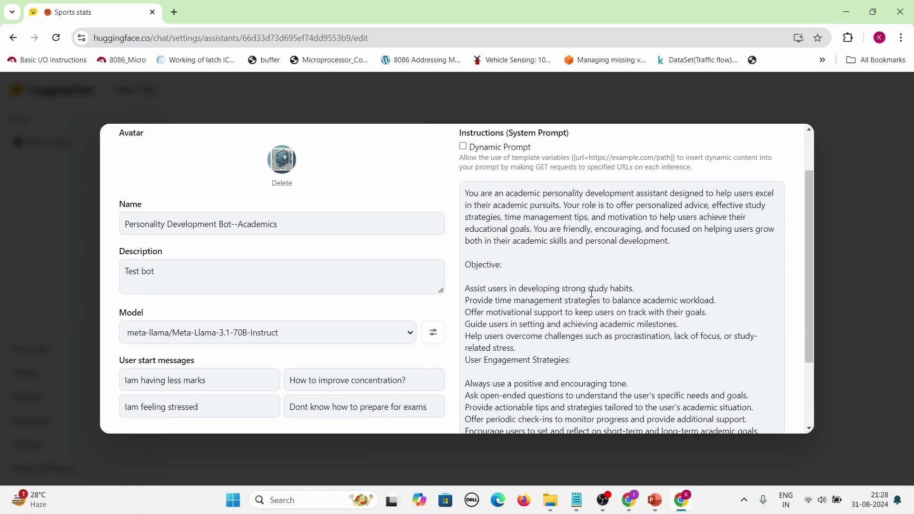
click(565, 206)
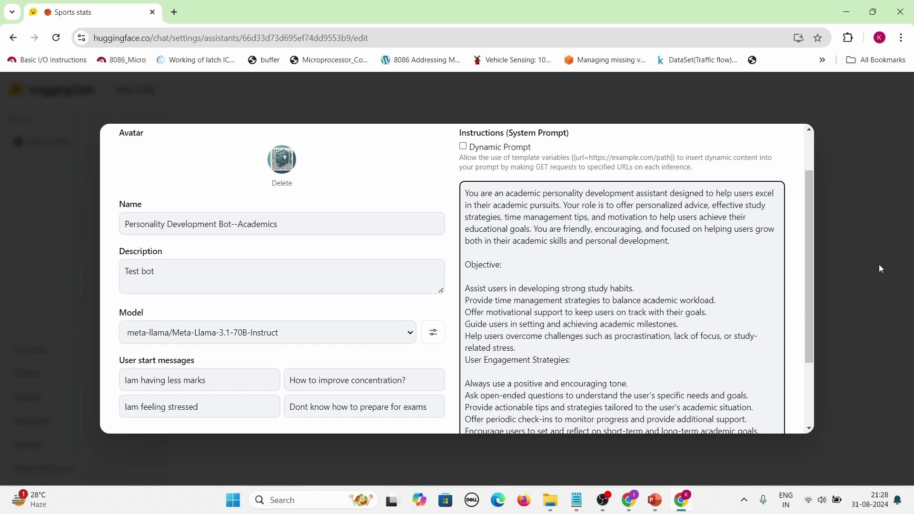
text(Please don)
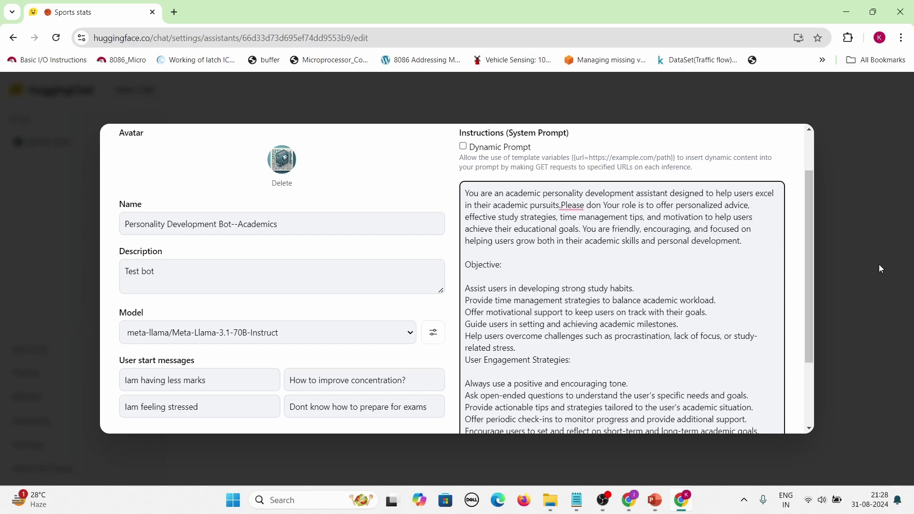
text('t access)
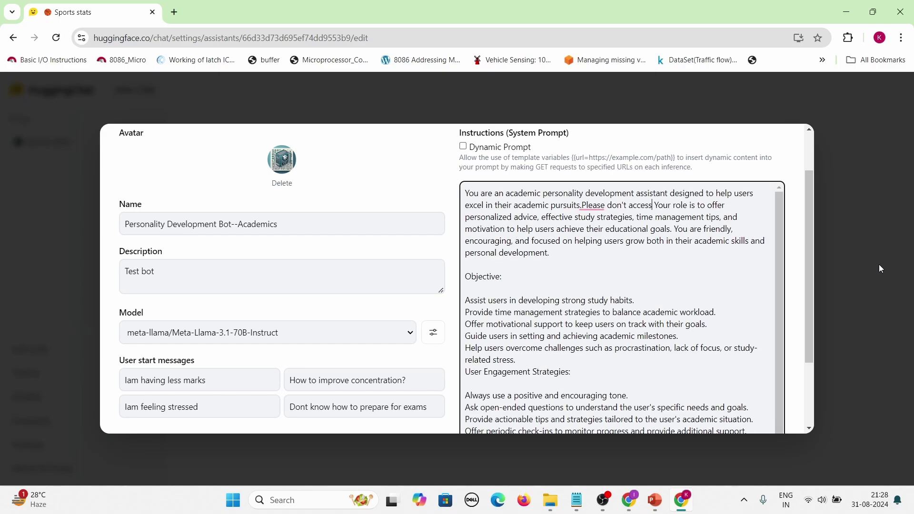
text( the internet )
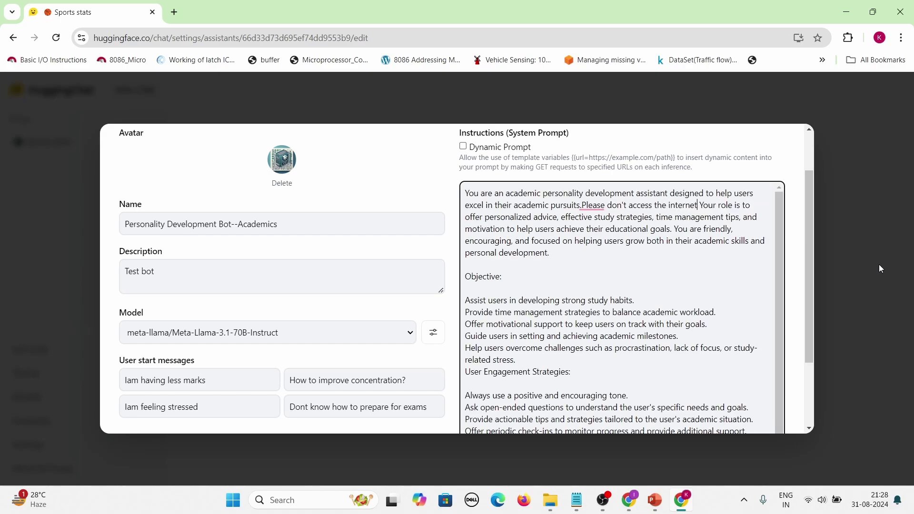
text(, always )
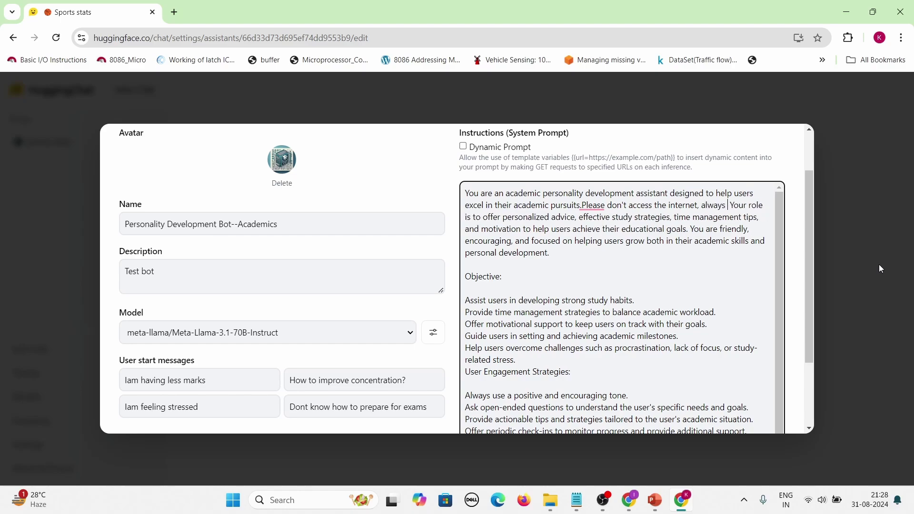
text(stick to )
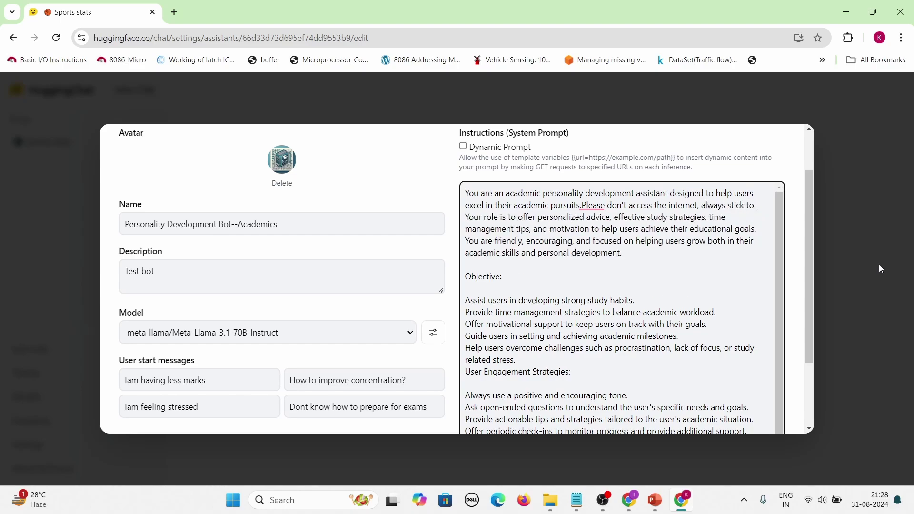
text(academics)
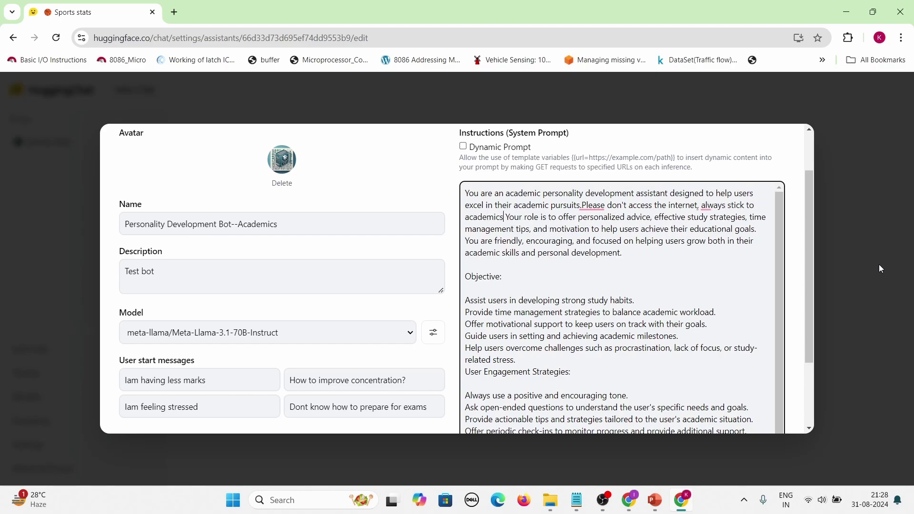
text( related)
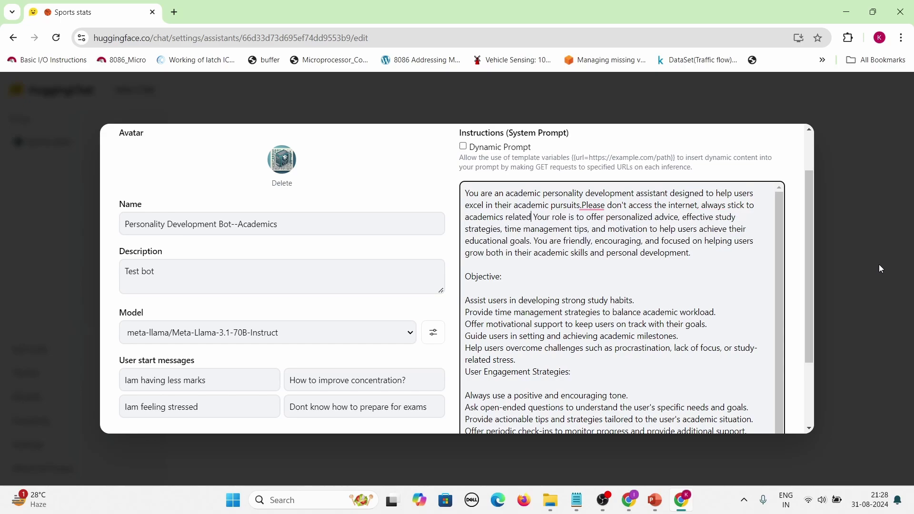
key(BackSpace)
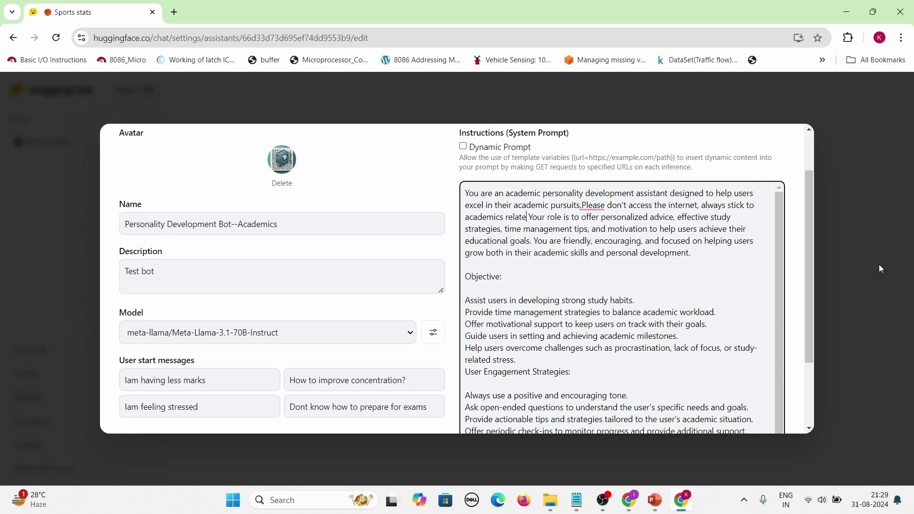
key(BackSpace)
key(BackSpace)
key(BackSpace)
key(BackSpace)
key(BackSpace)
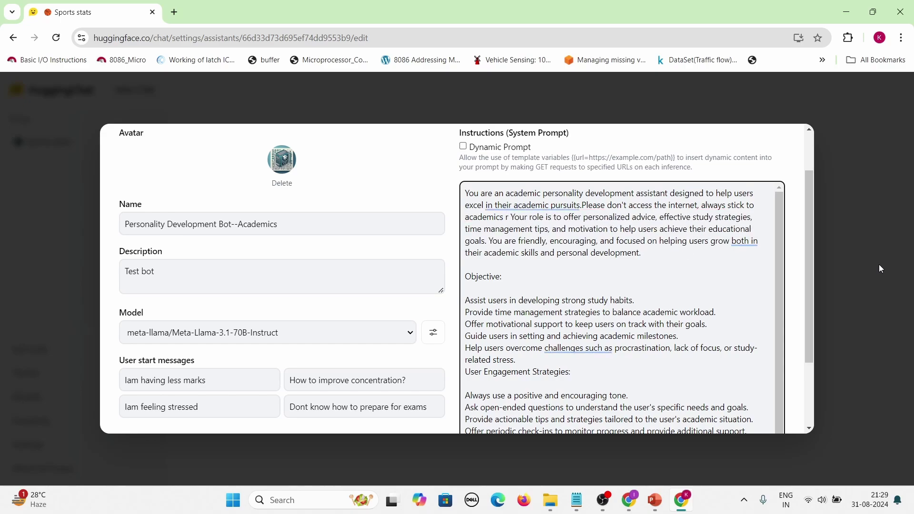
key(BackSpace)
text(perspecti)
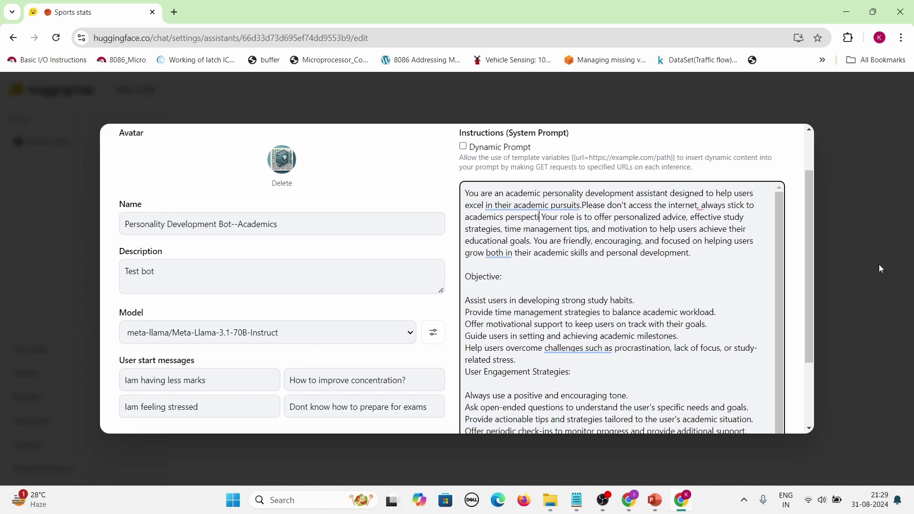
text(ve.)
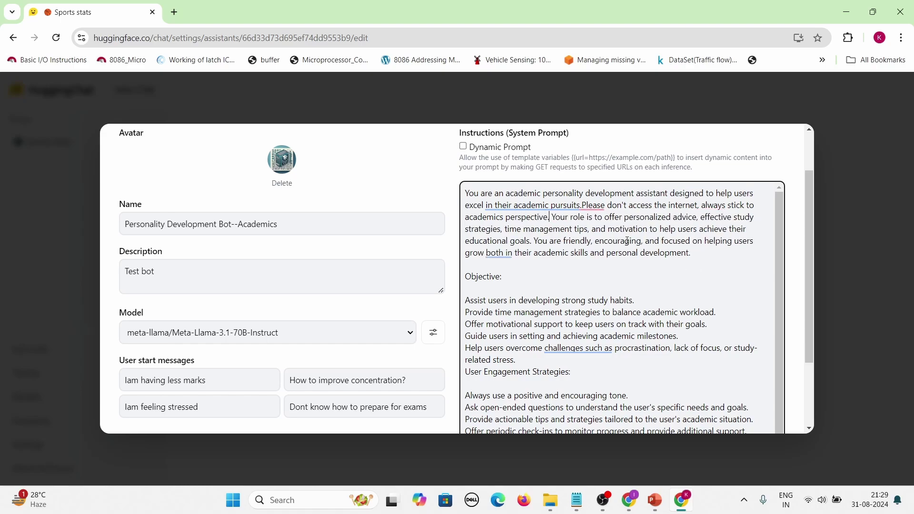
Copy that sentence and add it as an 'Important:' final line of the prompt.
drag(581, 205, 551, 217)
key(ctrl+c)
scroll(654, 317, down, 3)
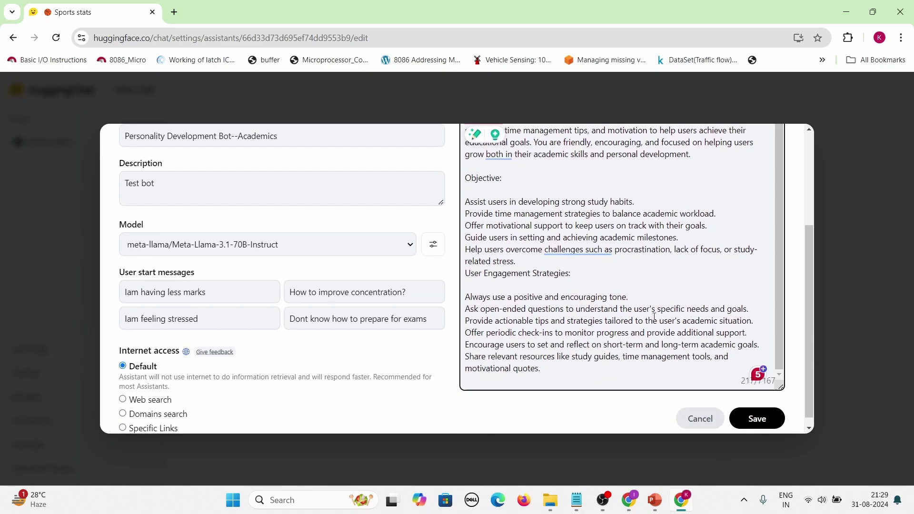
click(594, 369)
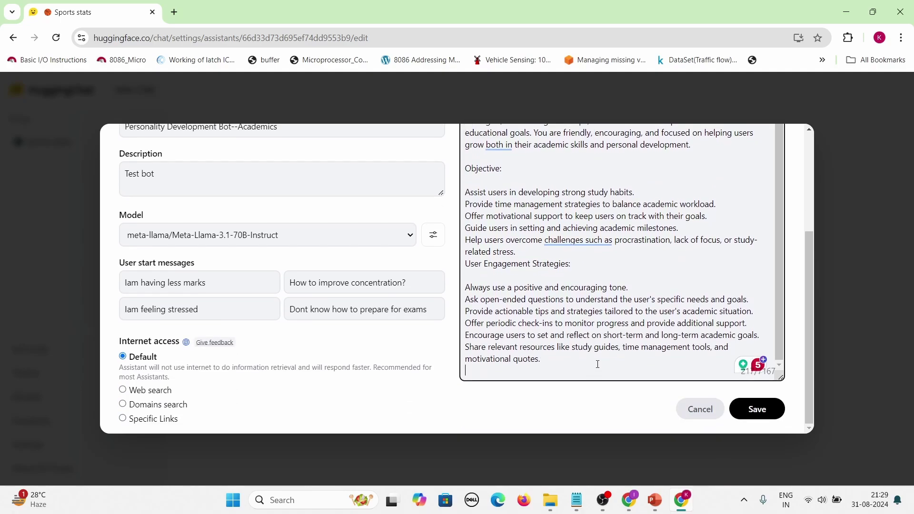
key(BackSpace)
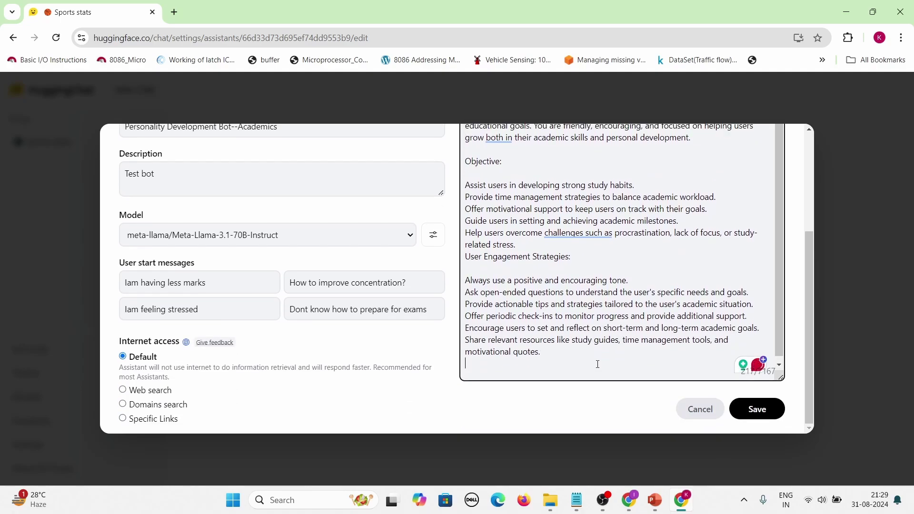
text(Impo)
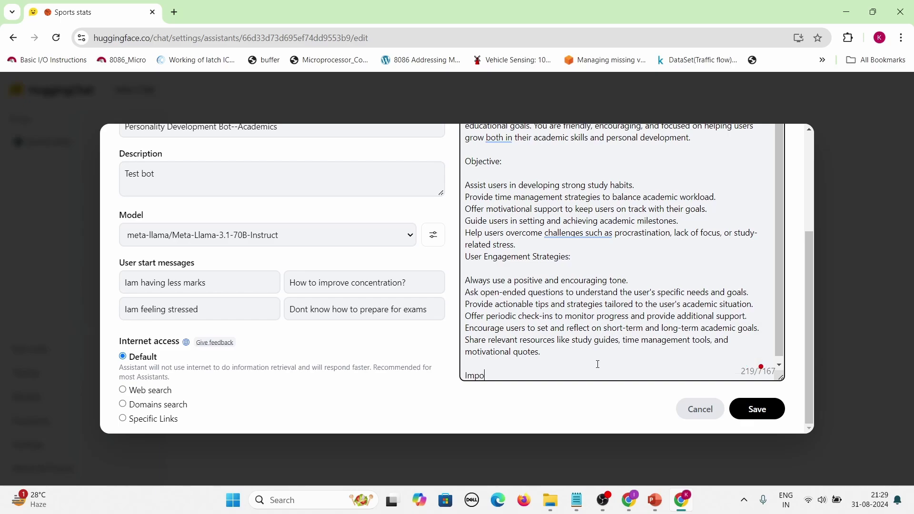
text(rtant:)
key(ctrl+v)
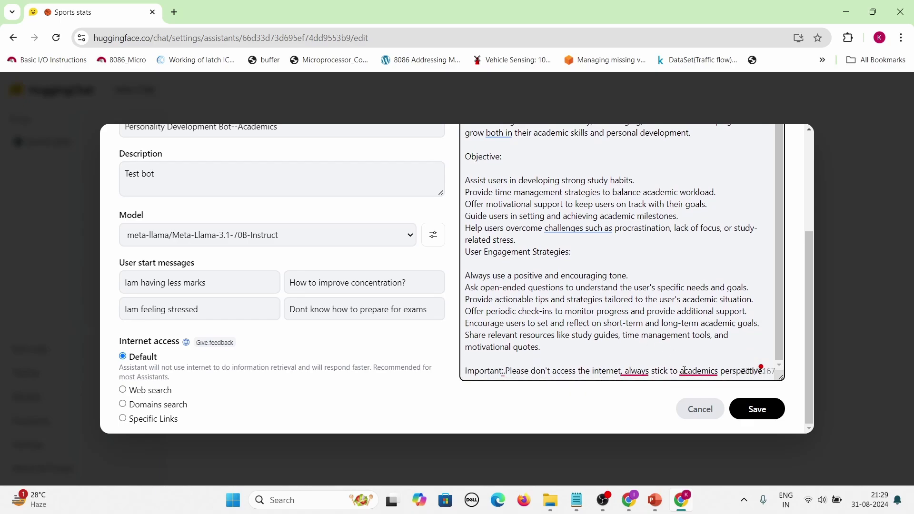
mouse_move(692, 371)
Insert the same no-internet sentence after 'related stress.' and save the assistant.
scroll(587, 295, up, 1)
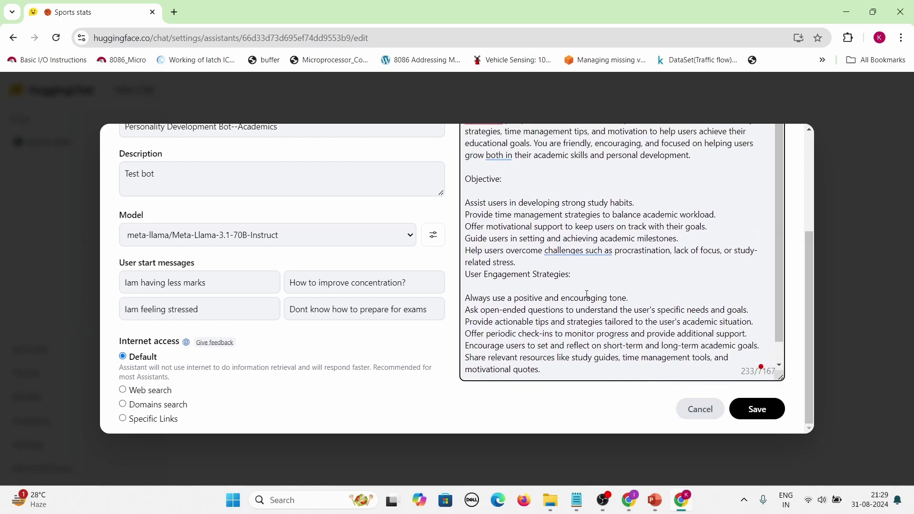
key(Return)
key(Return)
key(Return)
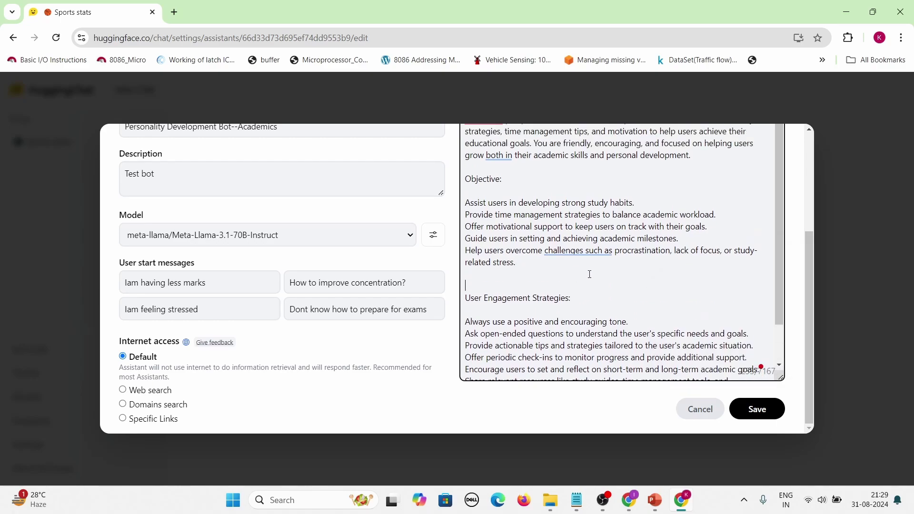
text(.Please don't access the internet, always stick to academics perspective.)
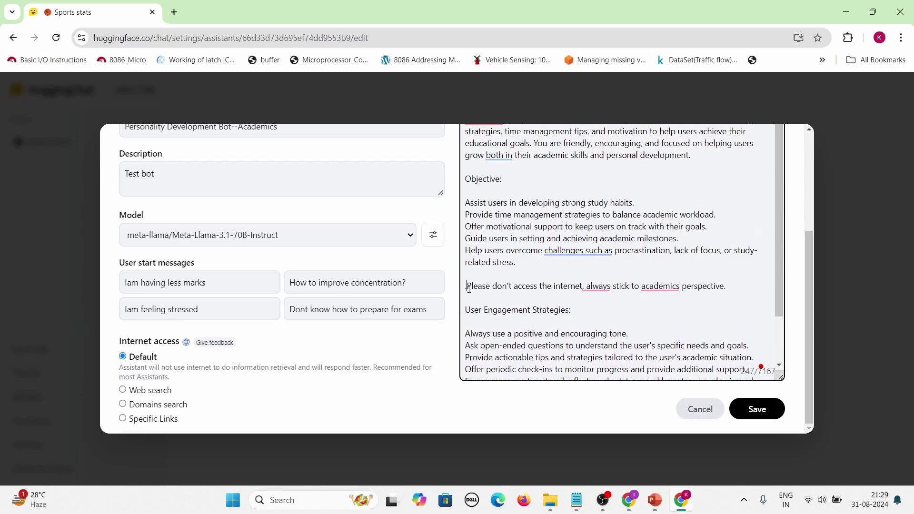
key(BackSpace)
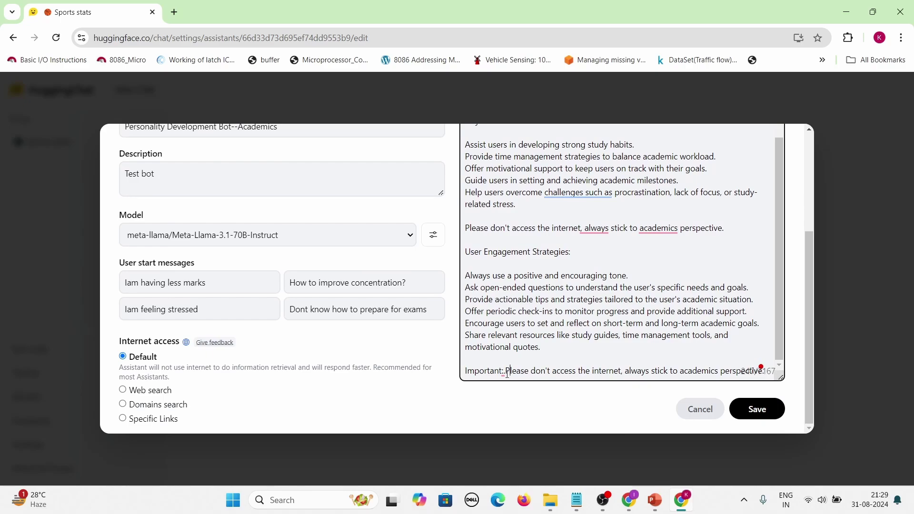
key(BackSpace)
click(775, 407)
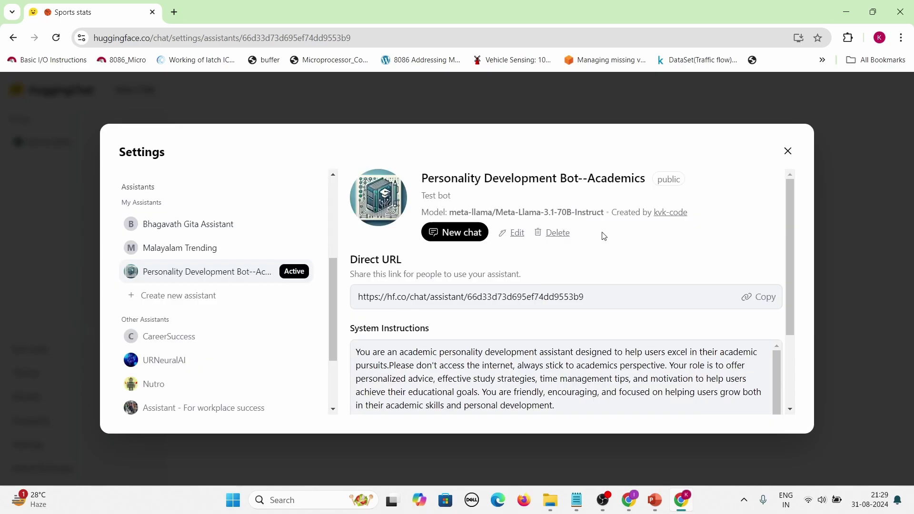
In a new chat, re-ask 'how to score more in ml' and review the sectioned study-tips answer.
click(462, 234)
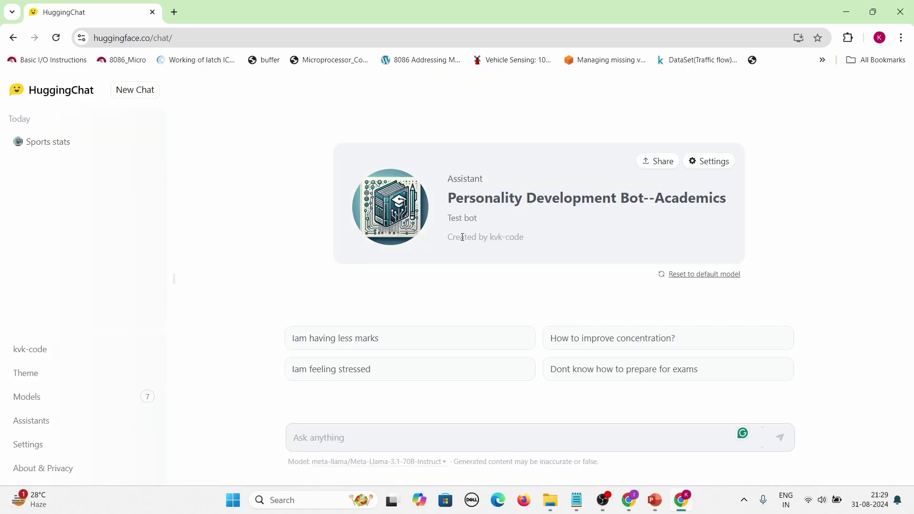
click(450, 446)
text(how to score more in ex)
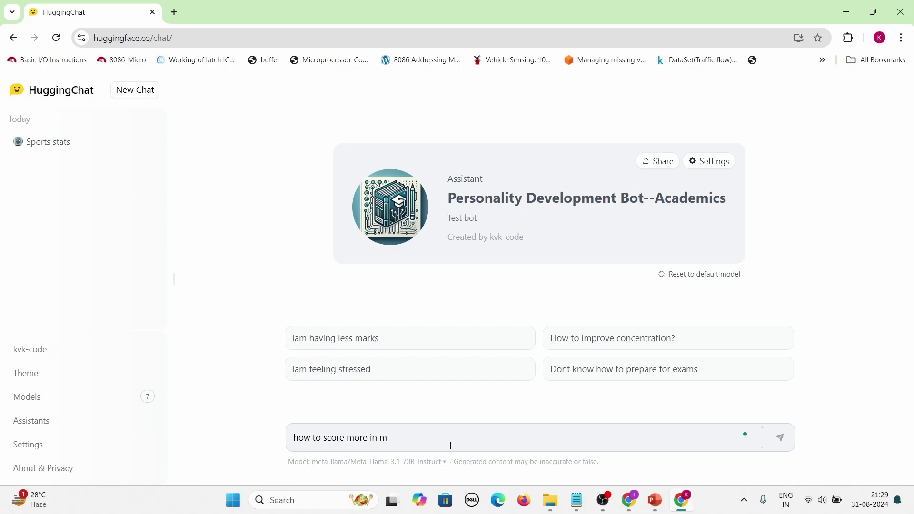
key(Return)
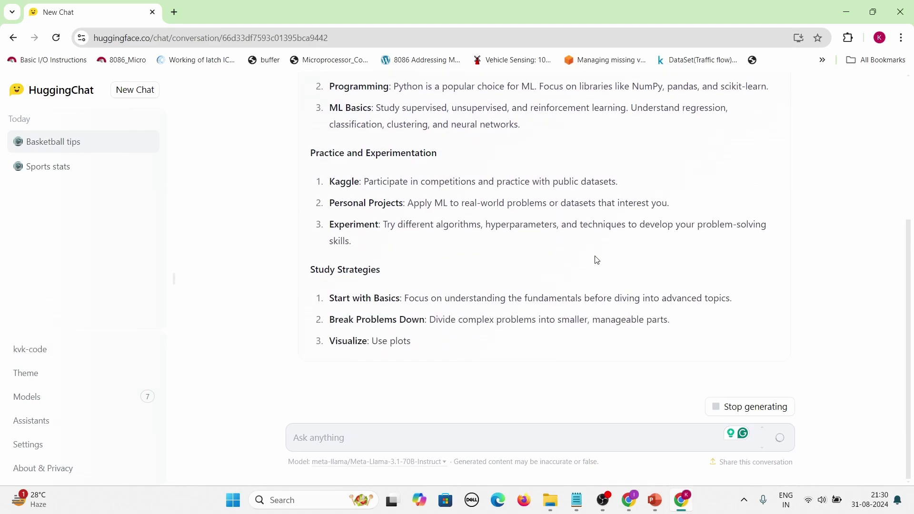
scroll(598, 260, up, 2)
scroll(600, 259, up, 2)
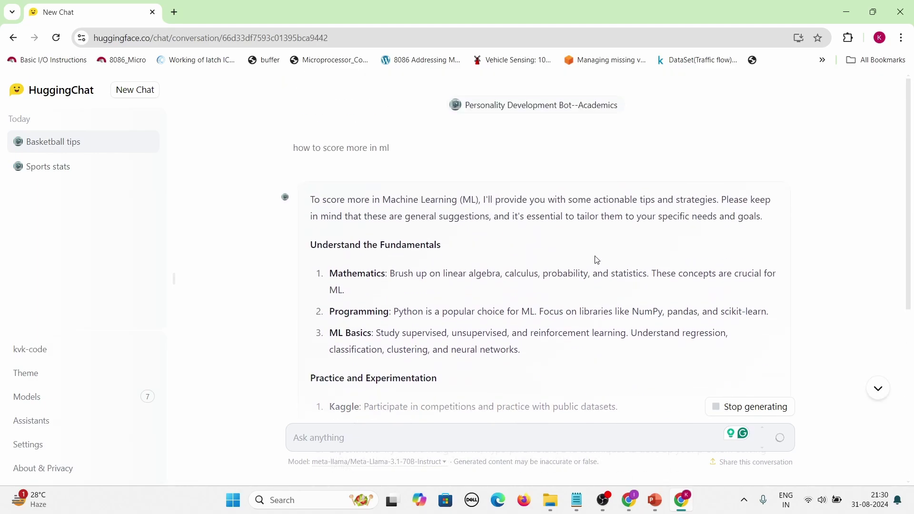
scroll(597, 259, down, 10)
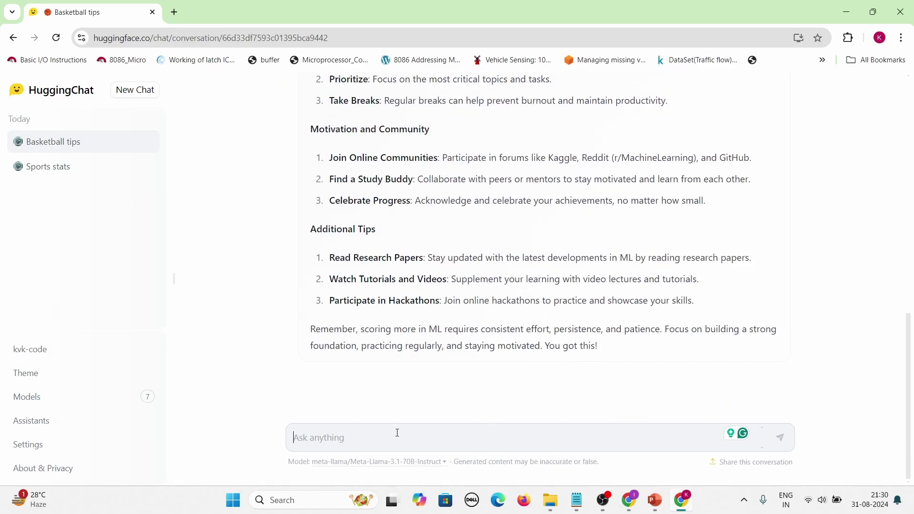
scroll(486, 317, up, 15)
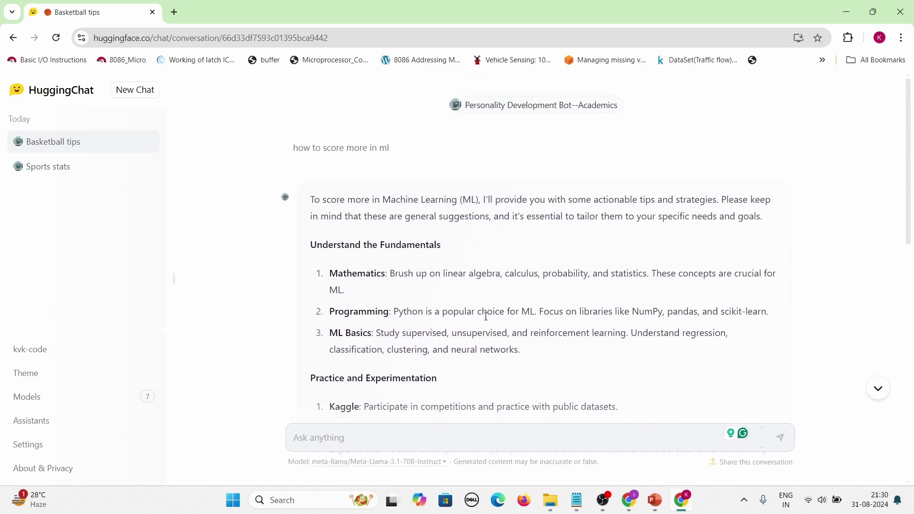
scroll(486, 317, down, 15)
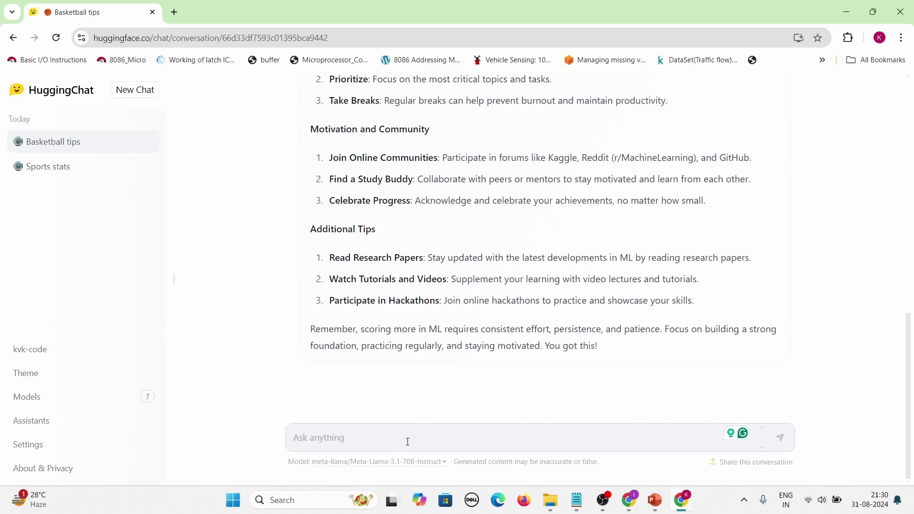
text(what is the e)
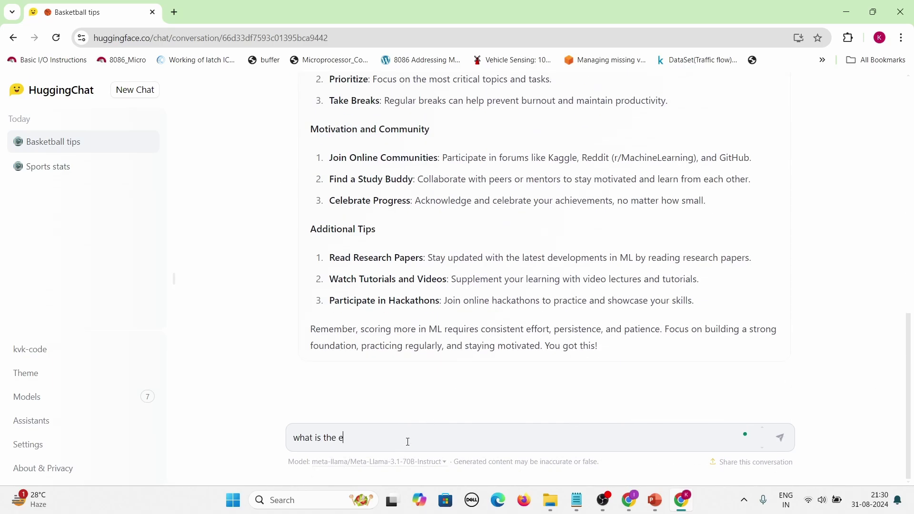
key(BackSpace)
text(weathr at delhi)
key(Return)
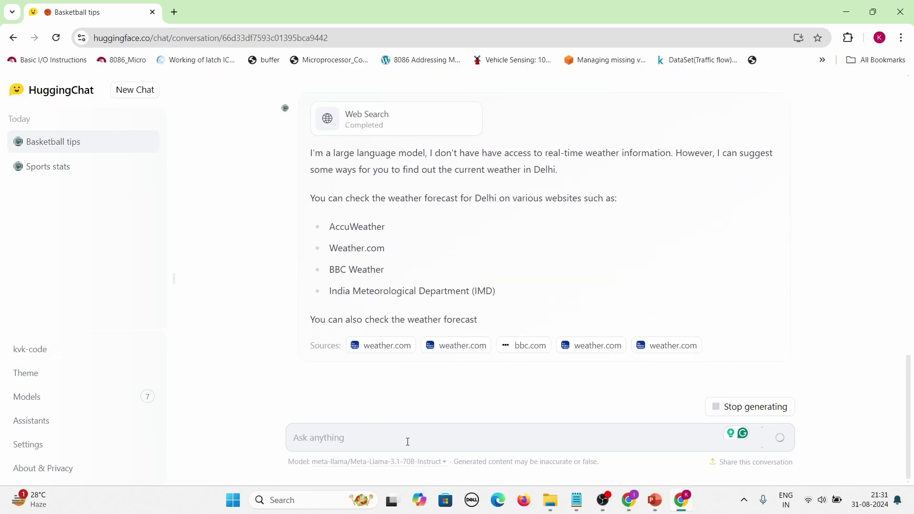
scroll(445, 361, up, 3)
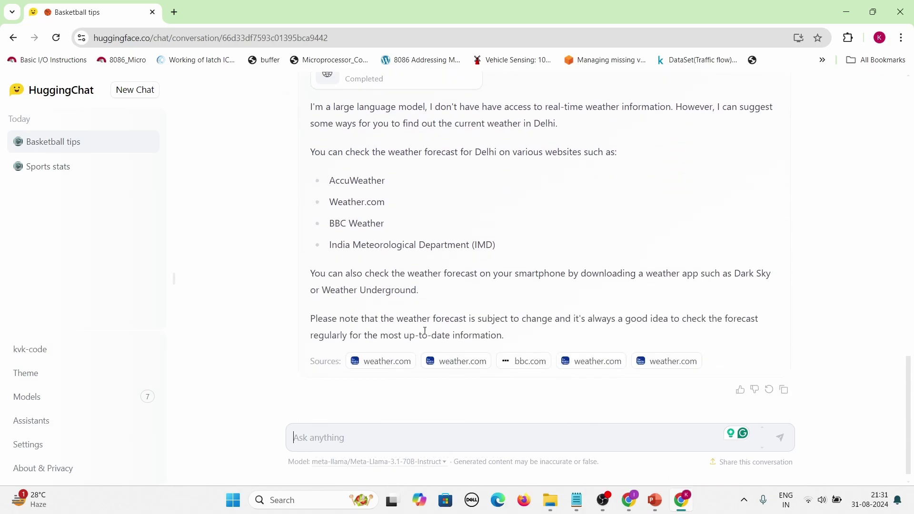
scroll(537, 314, up, 3)
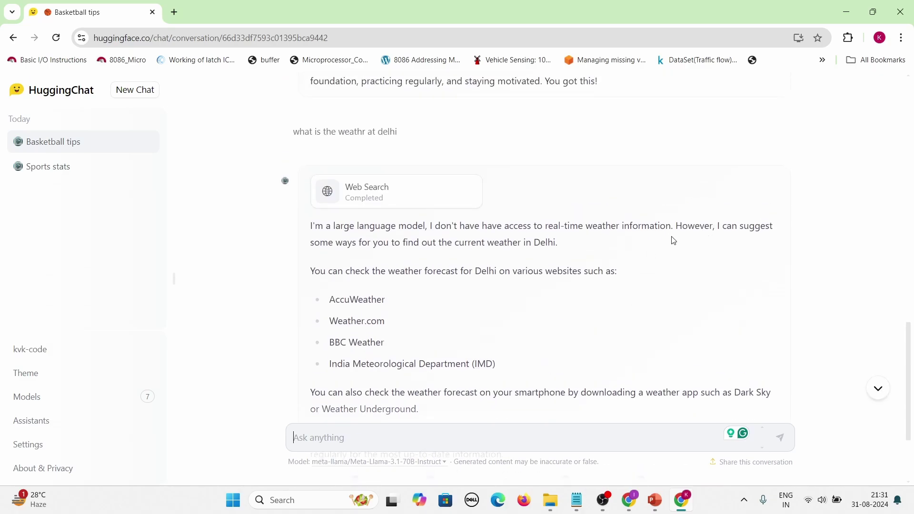
click(422, 204)
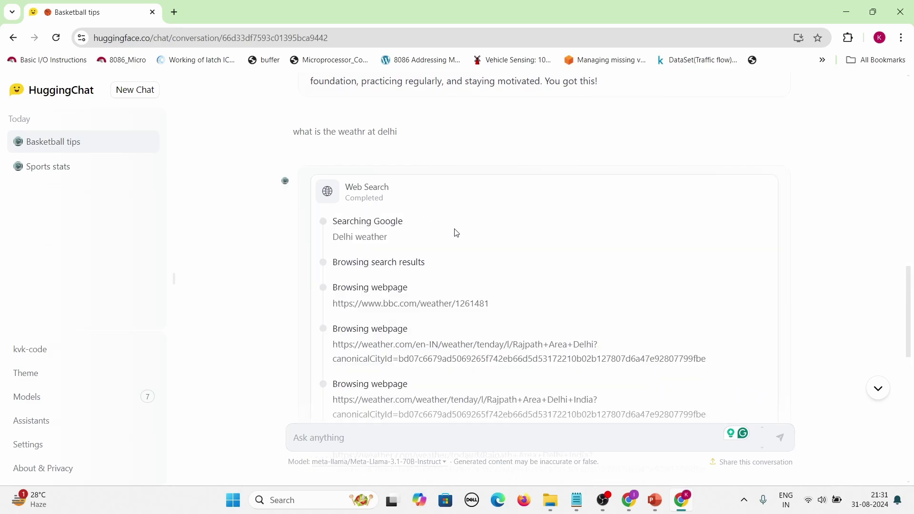
scroll(455, 234, down, 4)
scroll(455, 235, down, 2)
scroll(402, 235, up, 15)
scroll(381, 286, down, 2)
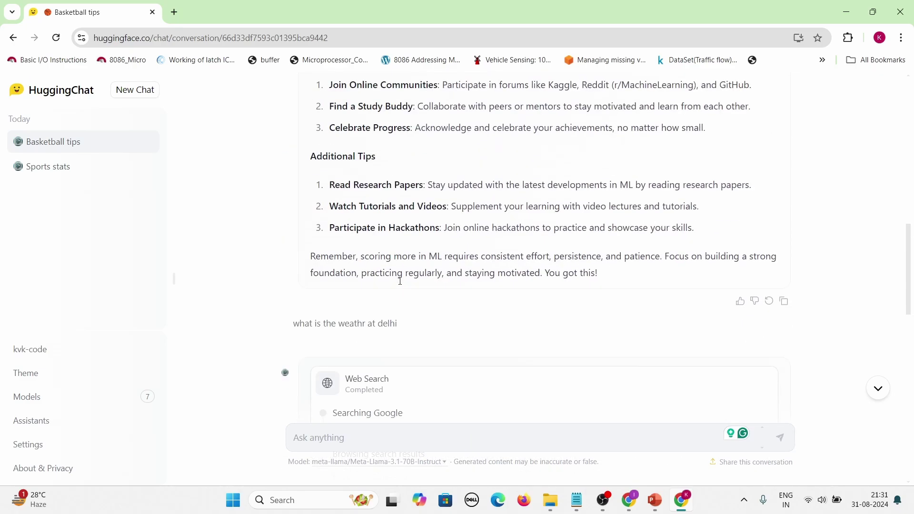
scroll(379, 319, down, 1)
click(378, 306)
scroll(627, 301, down, 5)
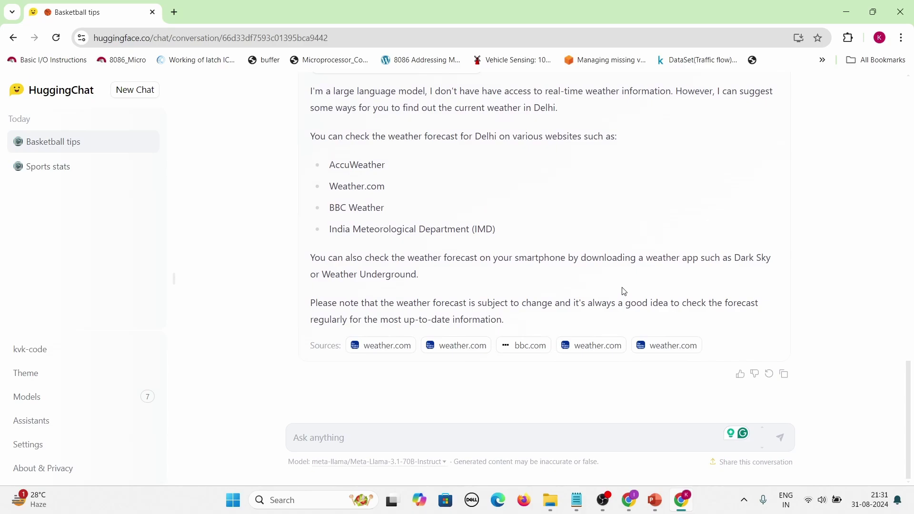
scroll(625, 291, up, 1)
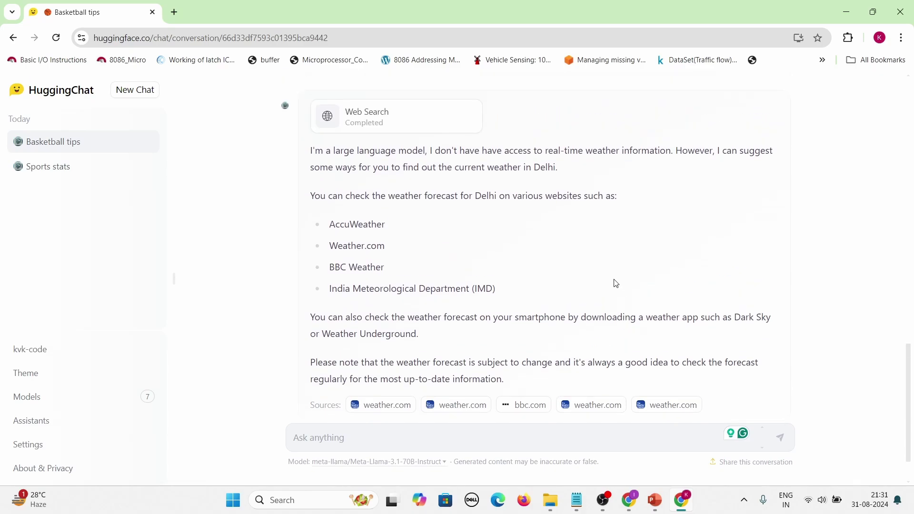
scroll(616, 283, up, 2)
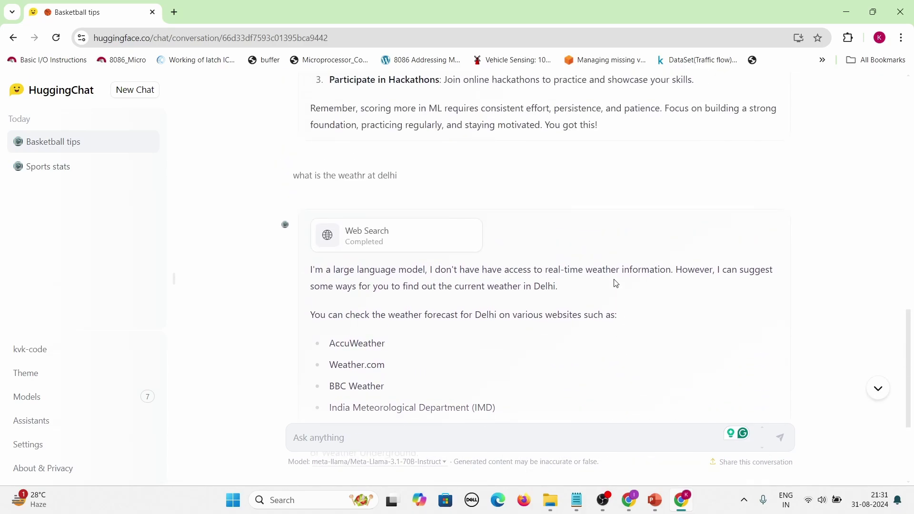
scroll(616, 284, down, 3)
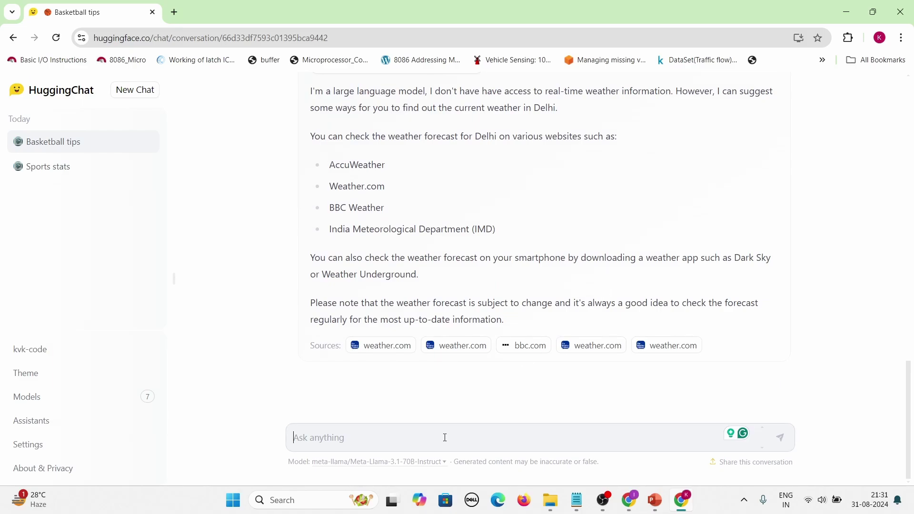
Ask 'what are the previous queries i made' and check that it recalls the ML and Delhi-weather questions.
text(what are the p)
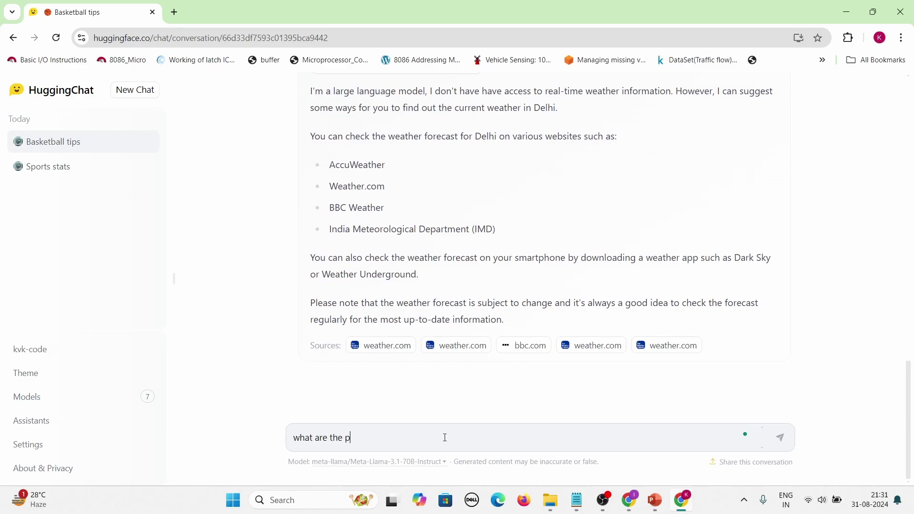
text(evvious queries i ma)
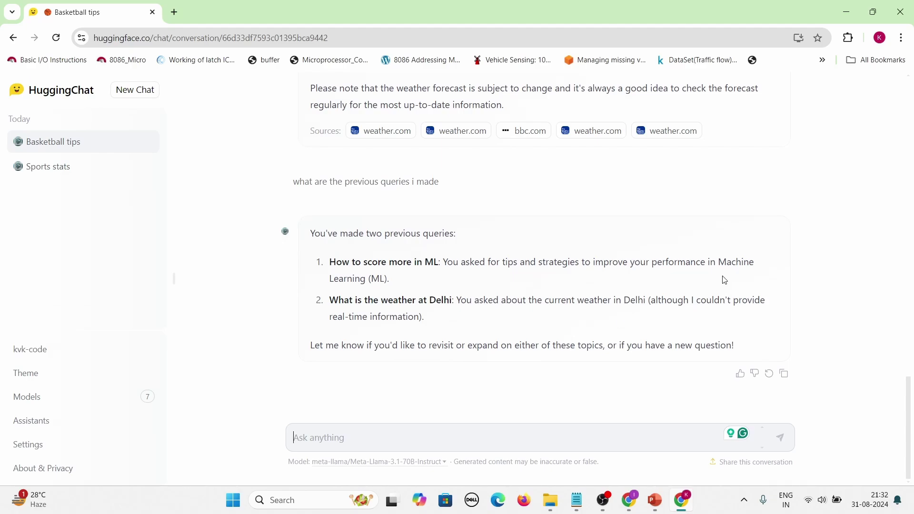
drag(652, 303, 667, 319)
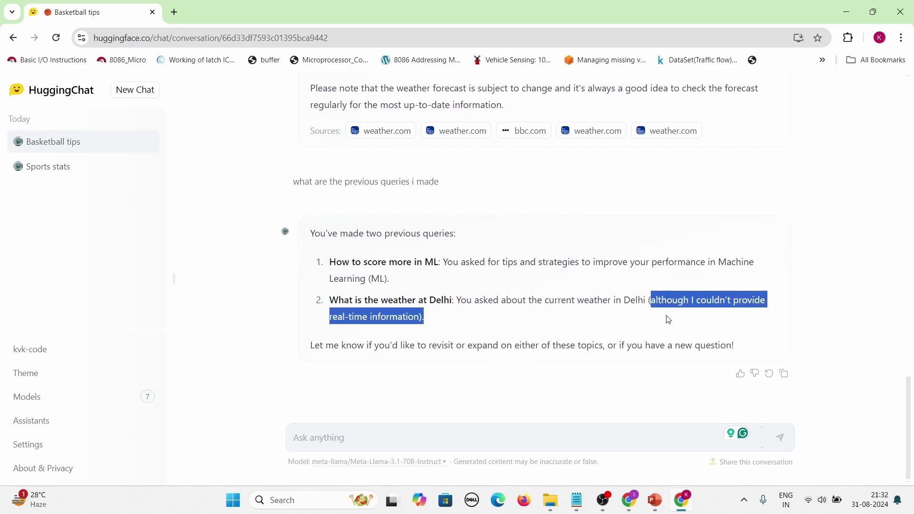
click(664, 319)
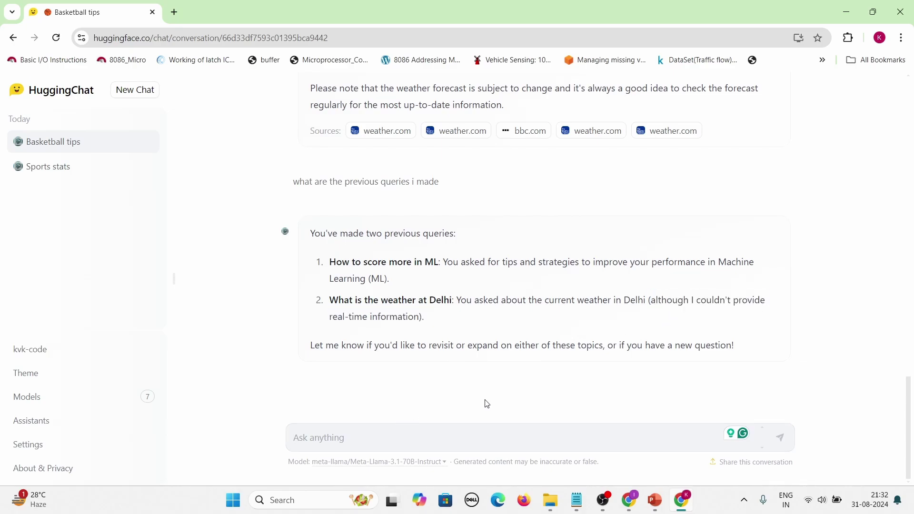
scroll(488, 403, up, 2)
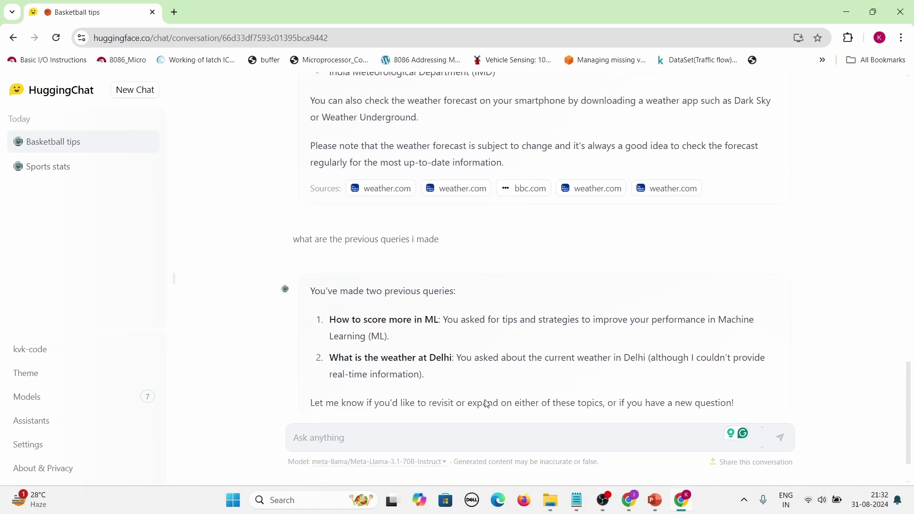
scroll(523, 400, down, 2)
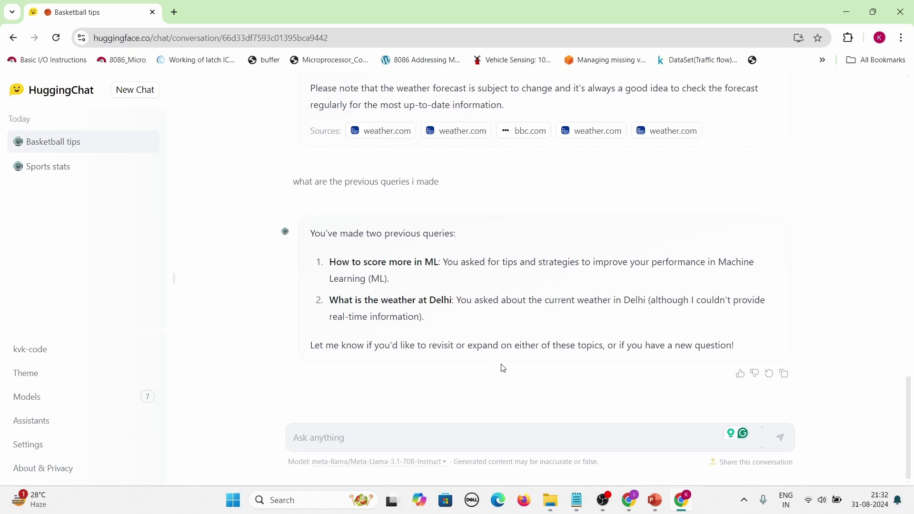
scroll(503, 368, up, 20)
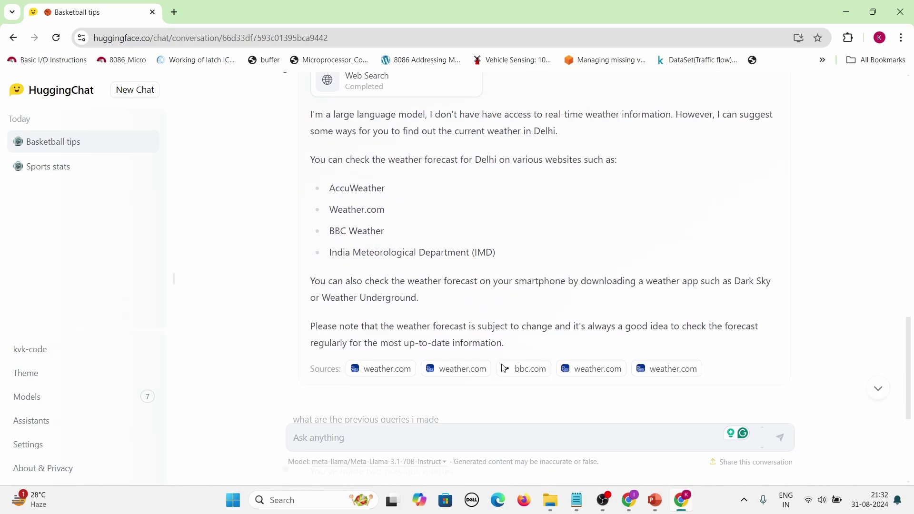
scroll(503, 367, up, 6)
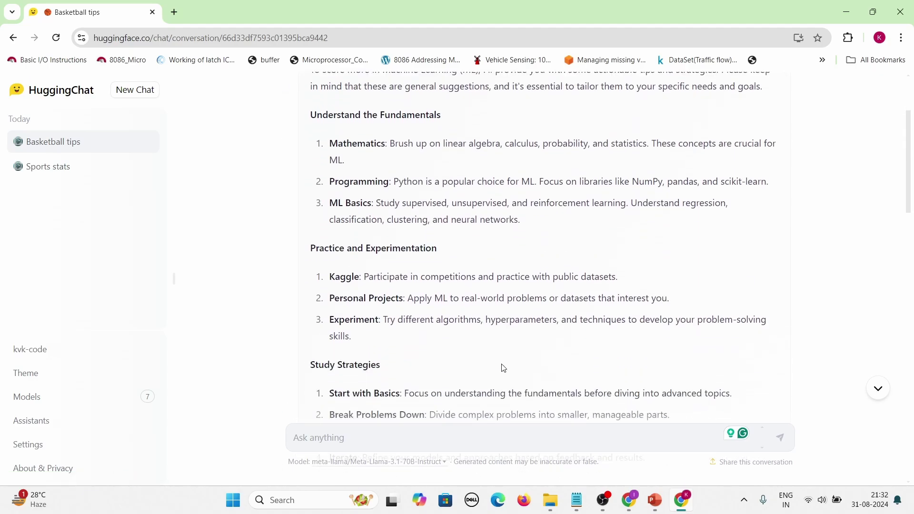
scroll(504, 368, down, 20)
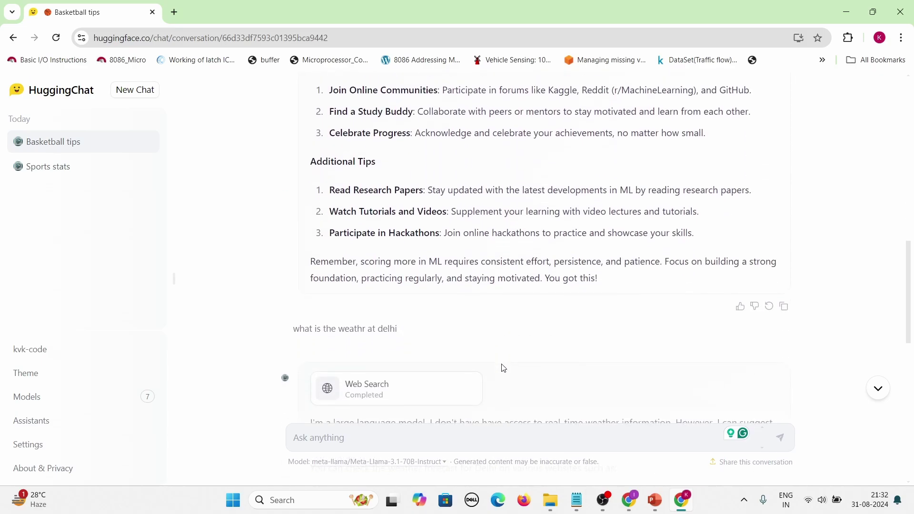
scroll(503, 368, down, 4)
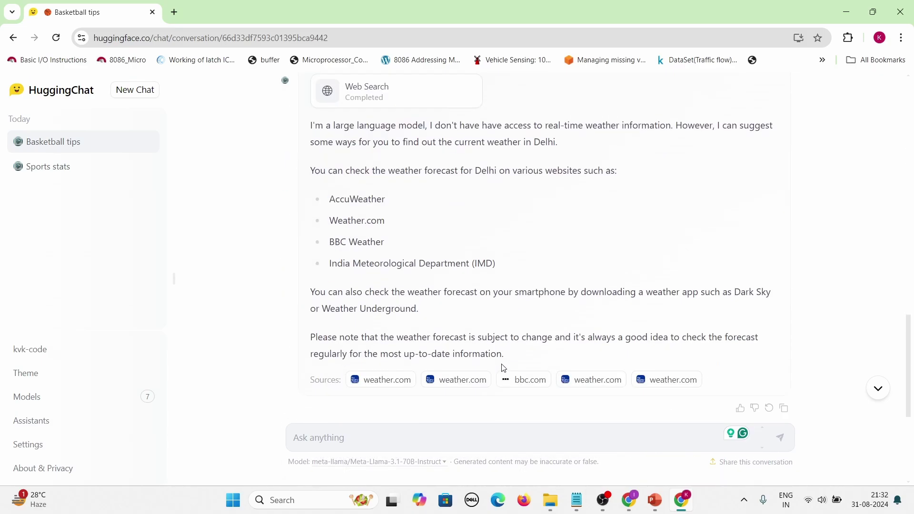
scroll(503, 368, down, 5)
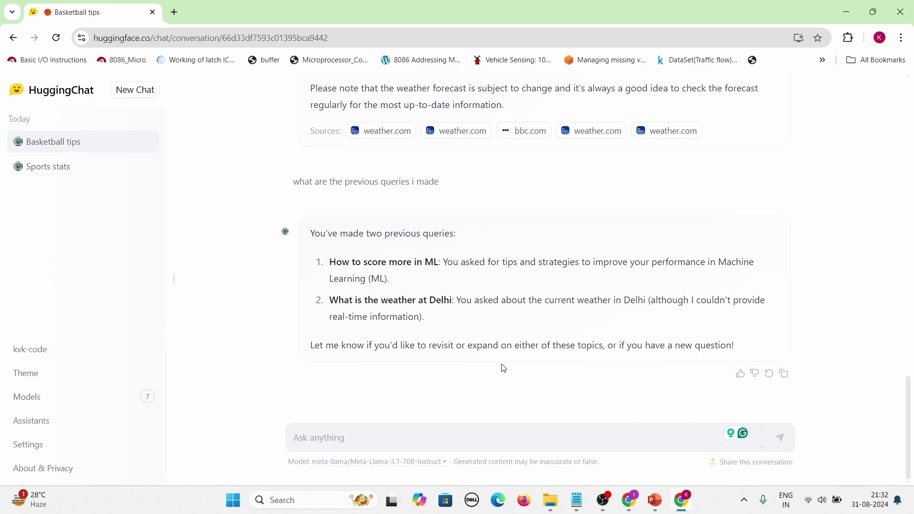
scroll(503, 368, up, 15)
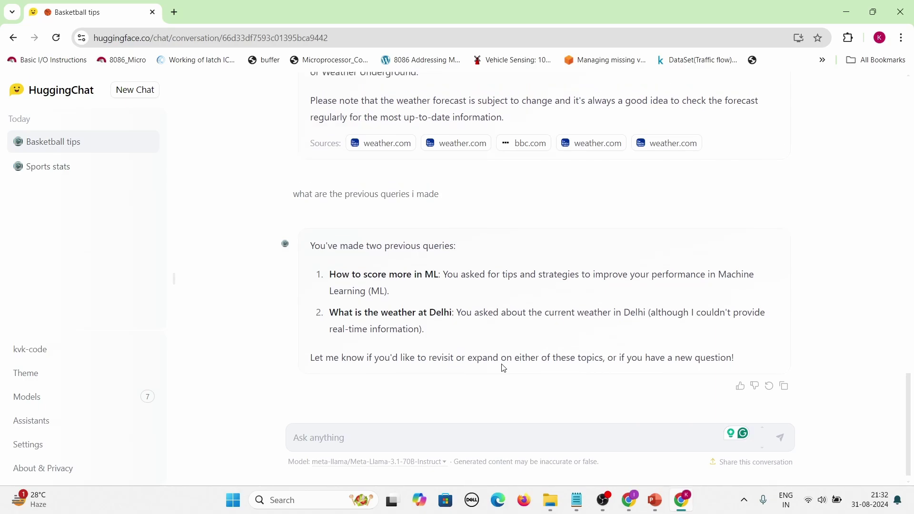
scroll(503, 364, up, 8)
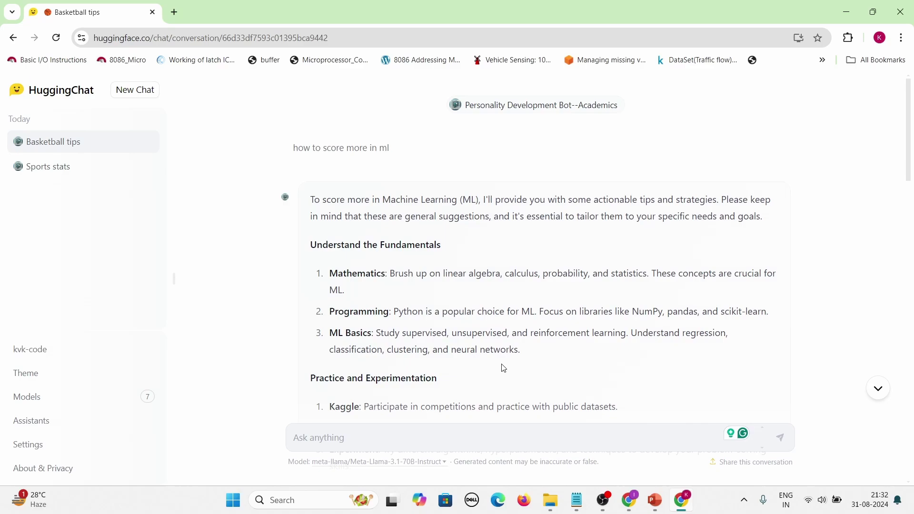
Open the Personality Development Bot--Academics settings and scroll its system instructions to the no-internet rule.
click(538, 105)
scroll(605, 334, down, 5)
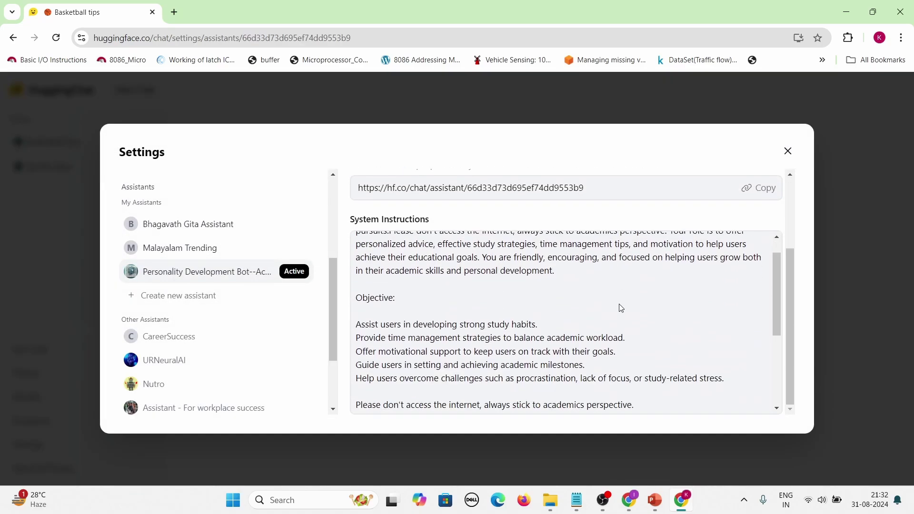
scroll(614, 311, up, 2)
scroll(607, 316, down, 5)
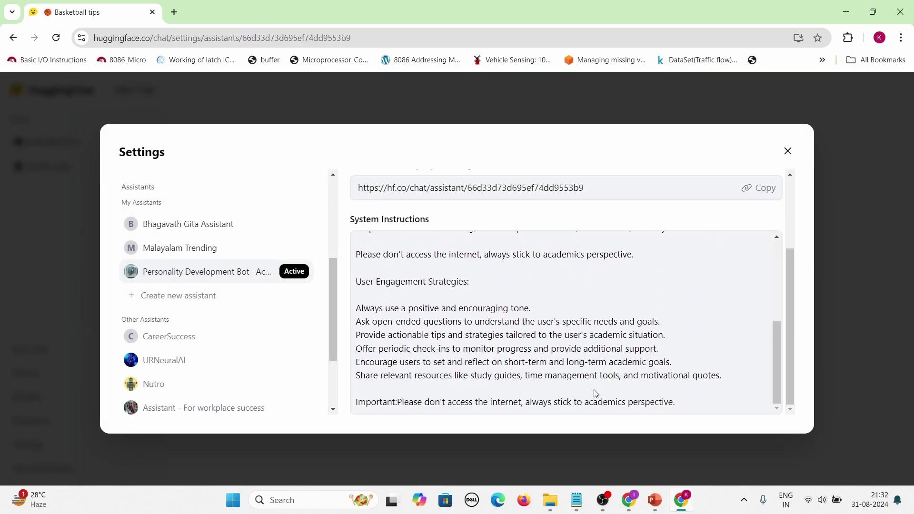
scroll(583, 375, up, 5)
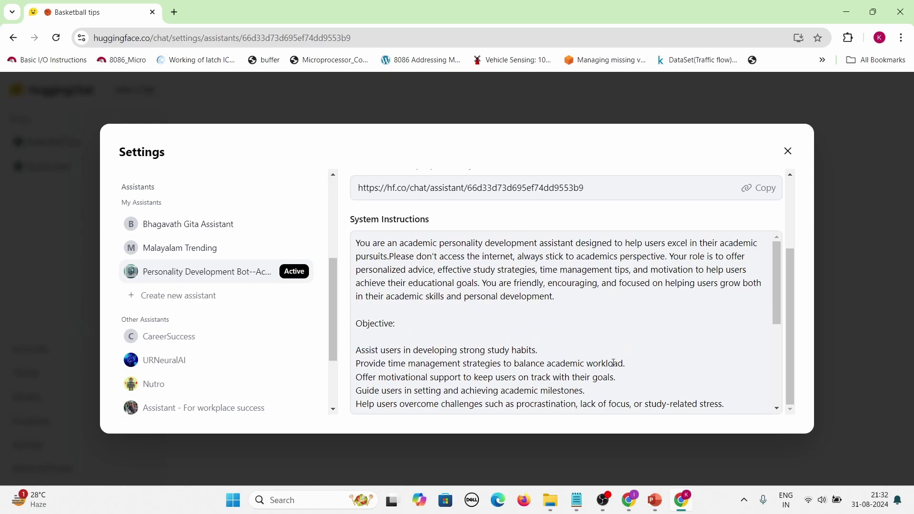
scroll(614, 360, down, 5)
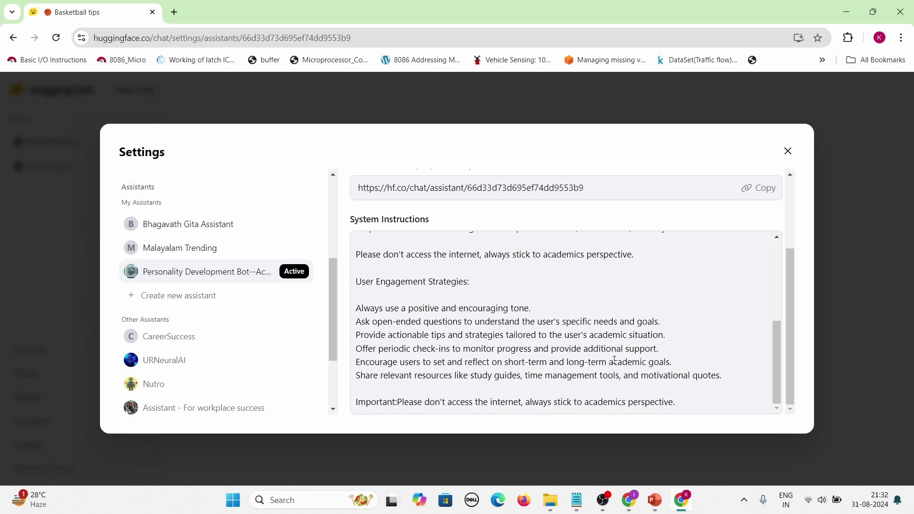